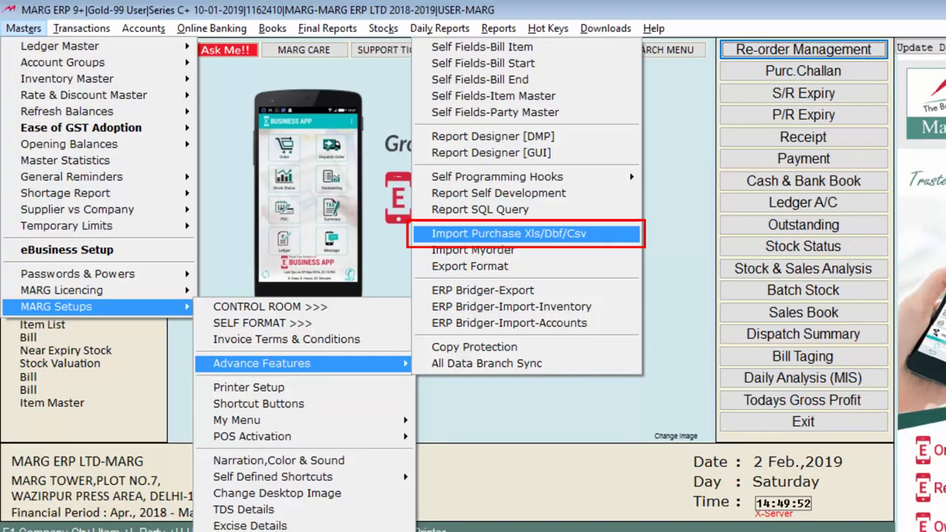
# Open the Import Purchase Xls/Dbf/Csv method setup and create a new purchase method named PURC.
pyautogui.press('Return')
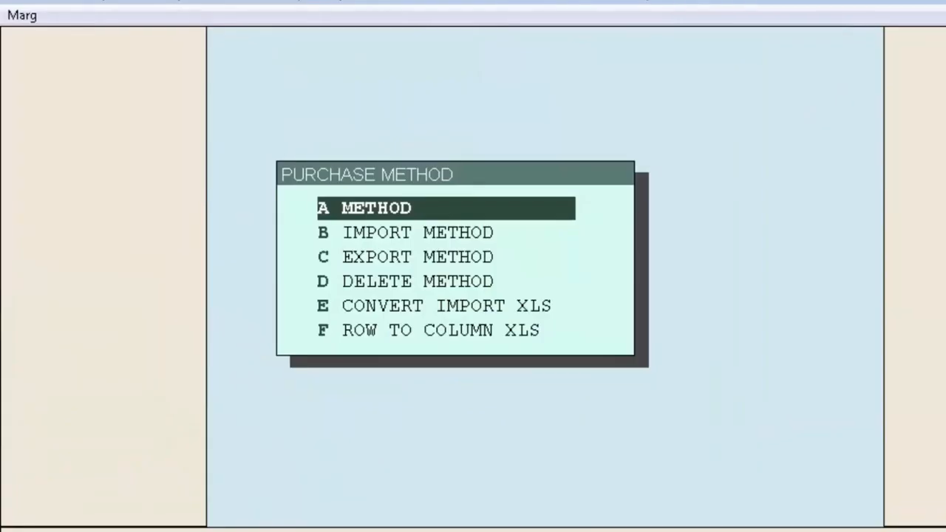
pyautogui.press('Return')
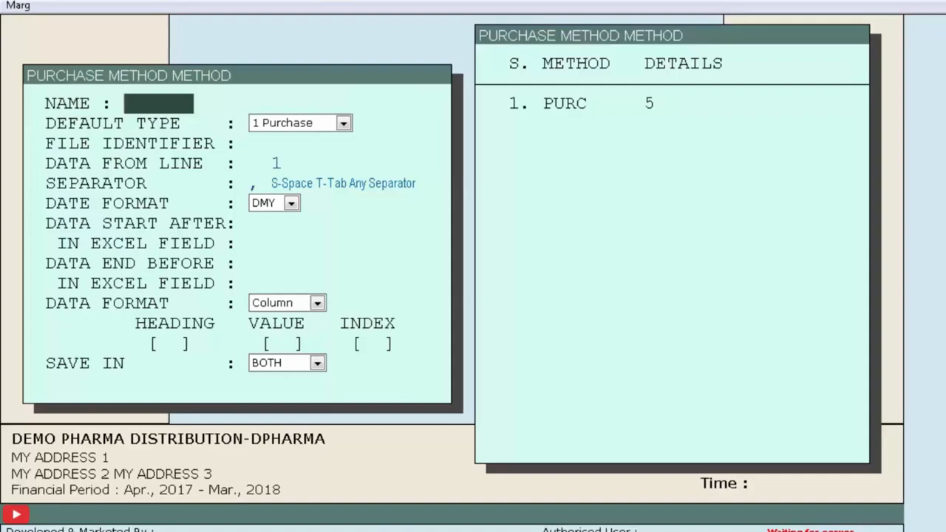
pyautogui.write('PURC')
pyautogui.press('Return')
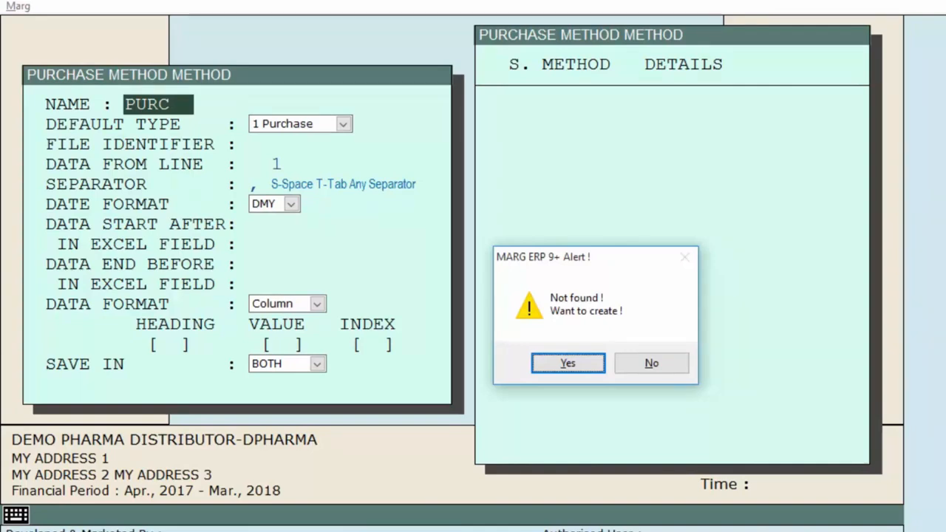
pyautogui.press('Return')
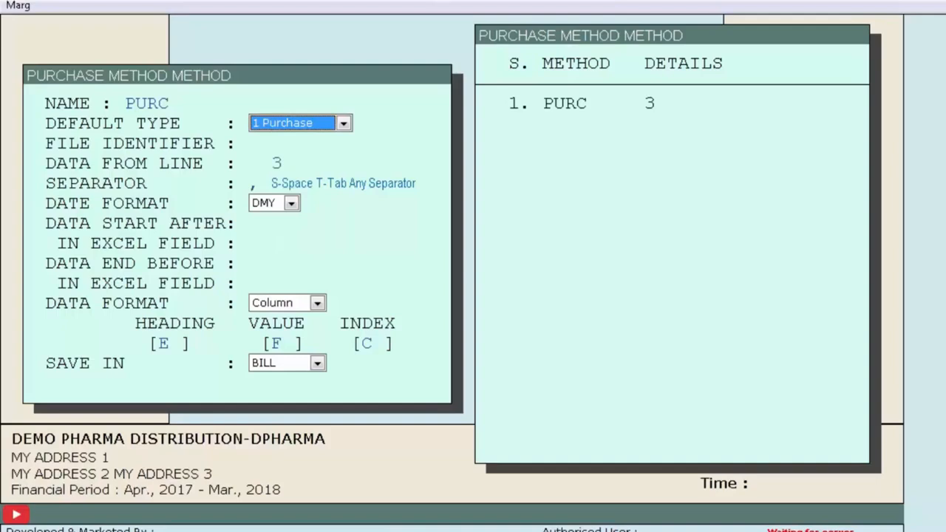
# Configure the PURC method as 1 Purchase with file identifier purchase.x, data from line 3, comma separator, DMY dates, Column format and saving in BILL.
pyautogui.press('Return')
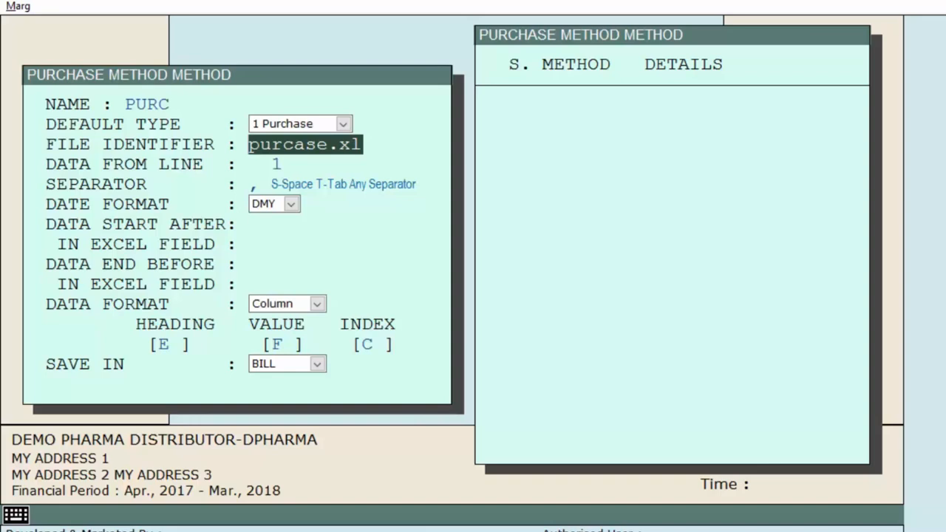
pyautogui.press('Return')
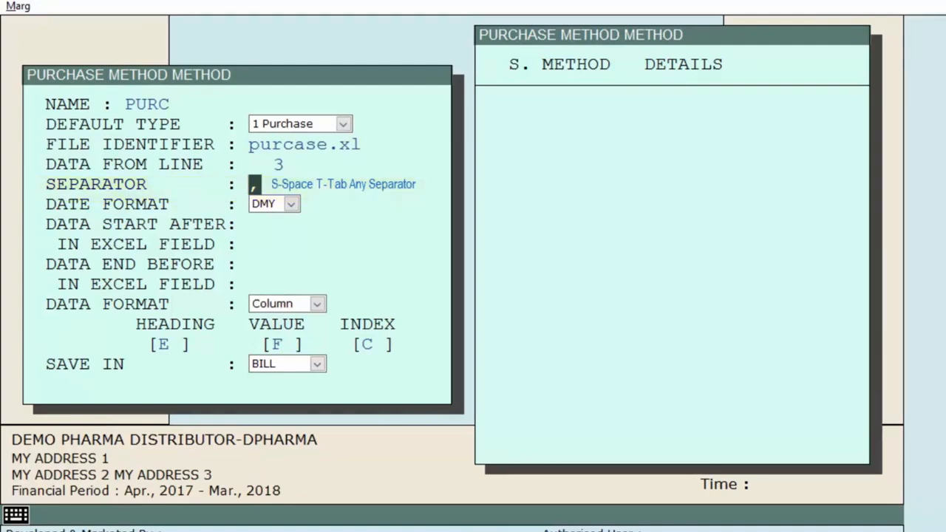
pyautogui.press('Return')
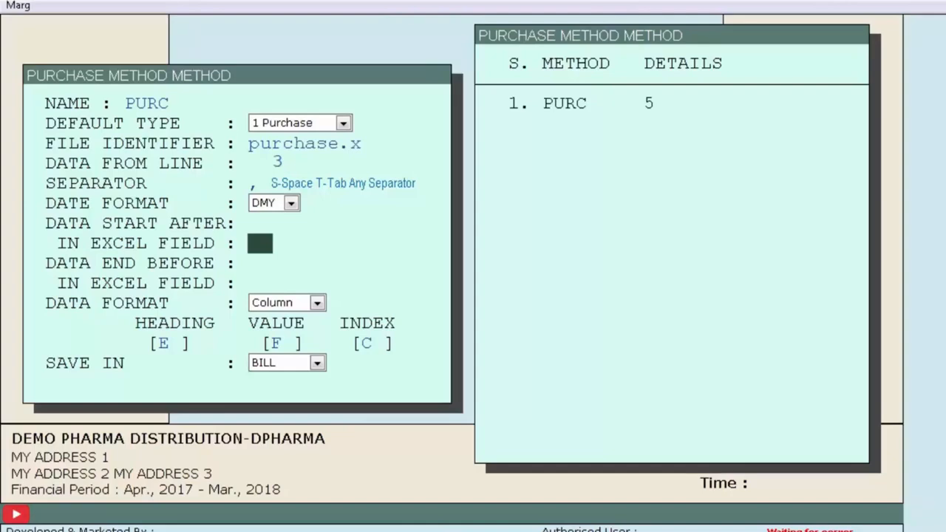
pyautogui.press('Return')
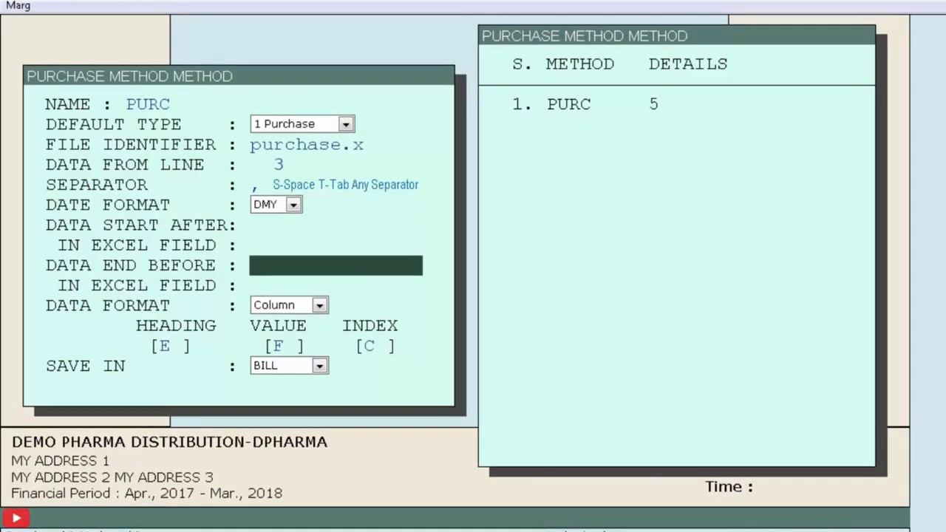
pyautogui.press('Return')
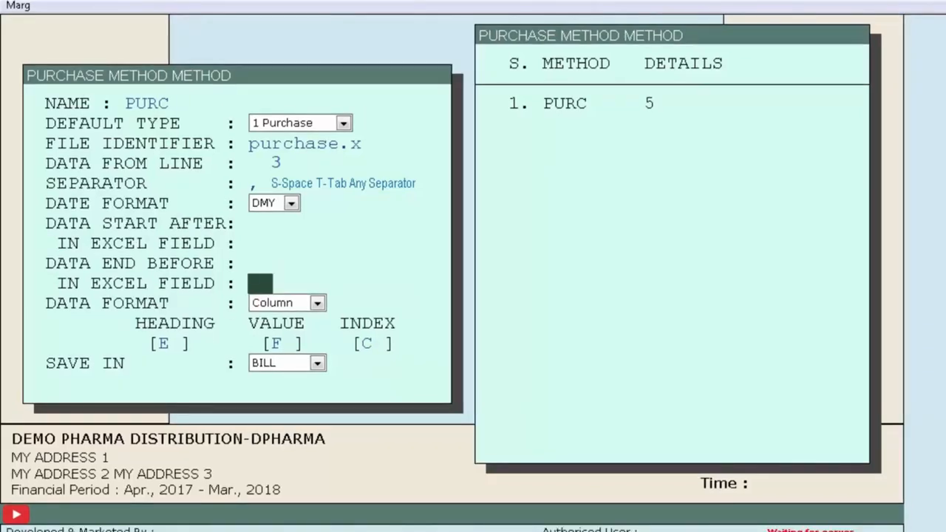
pyautogui.press('Return')
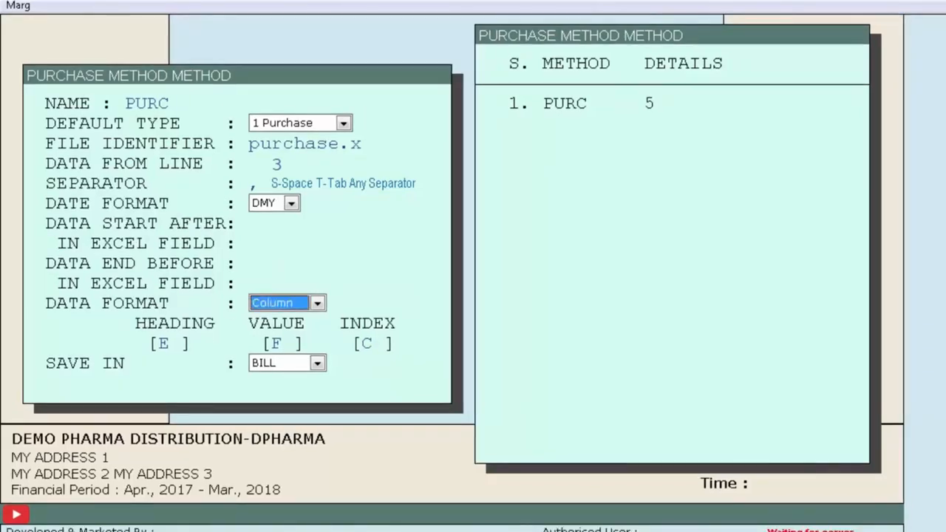
pyautogui.press('space')
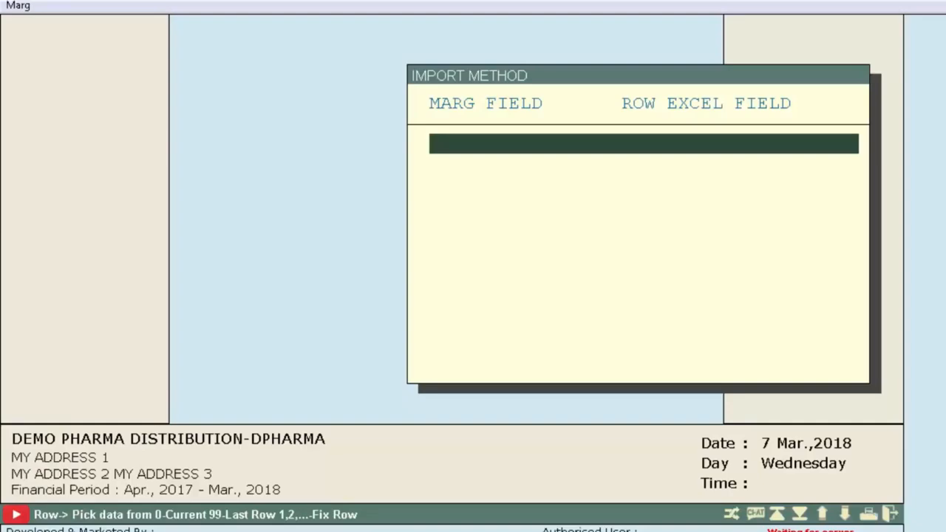
# Add the bill number field MAIN_BILLNO to the import method, taken from row 3, Excel column C.
pyautogui.press('Return')
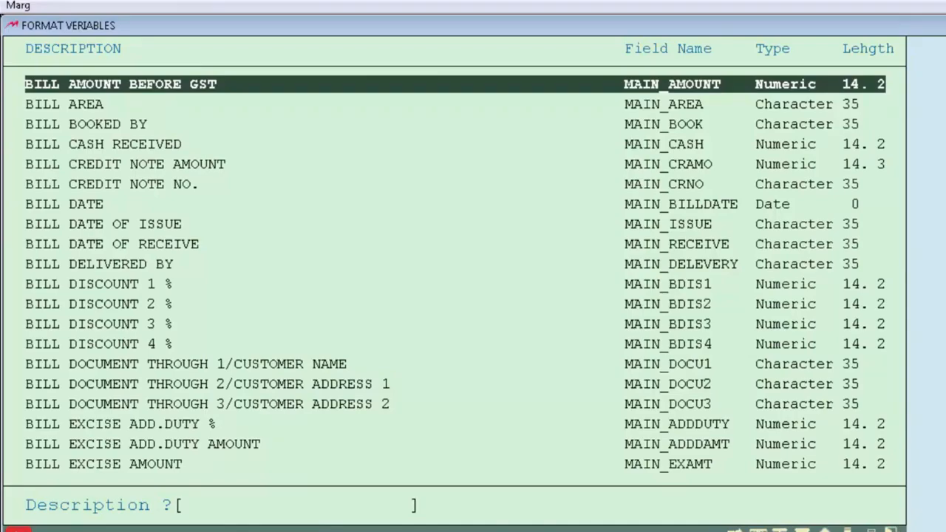
pyautogui.write('billn')
pyautogui.press('Return')
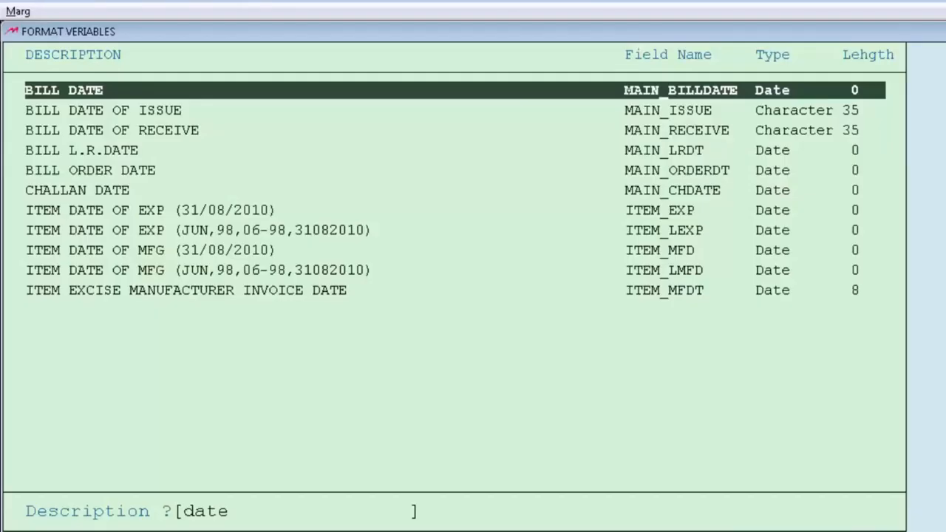
# Map MAIN_BILLDATE to row 4, Excel column C, and add the ITEM_CODE field to the import method.
pyautogui.press('Return')
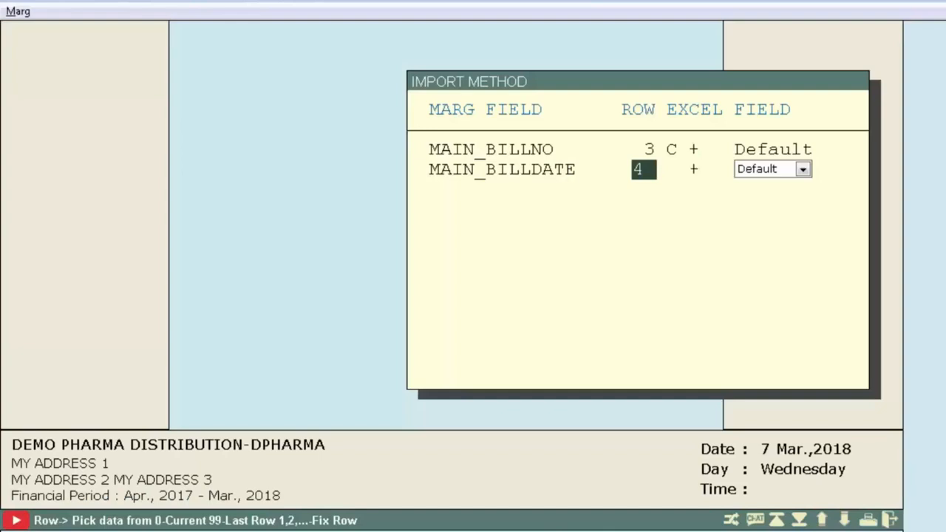
pyautogui.press('Return')
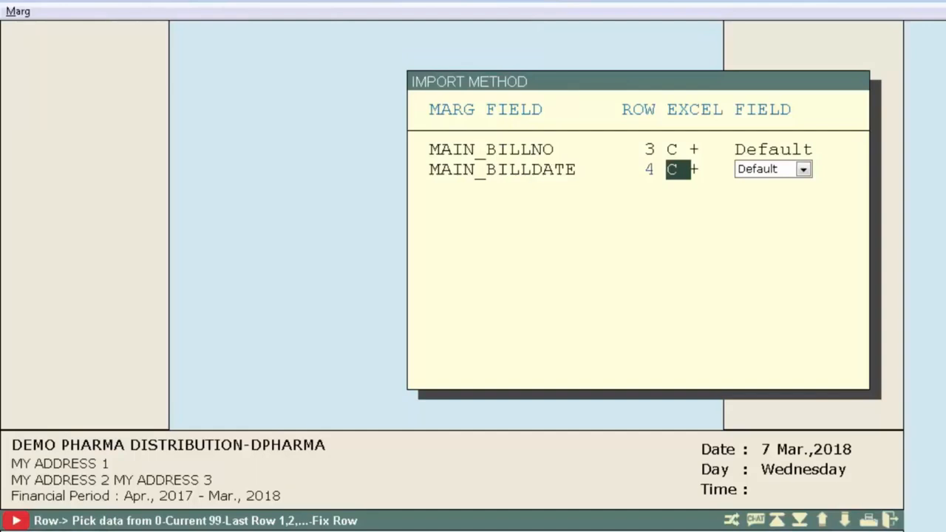
pyautogui.press('Return')
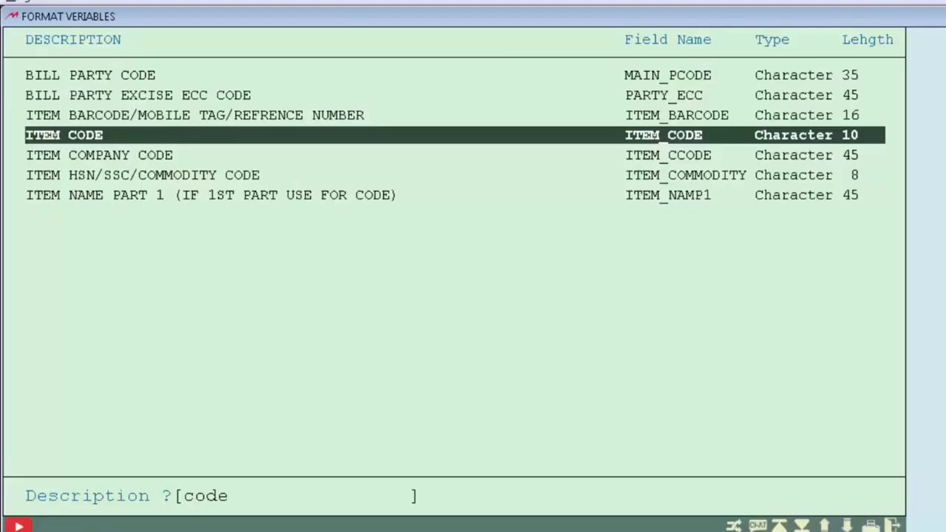
pyautogui.press('Return')
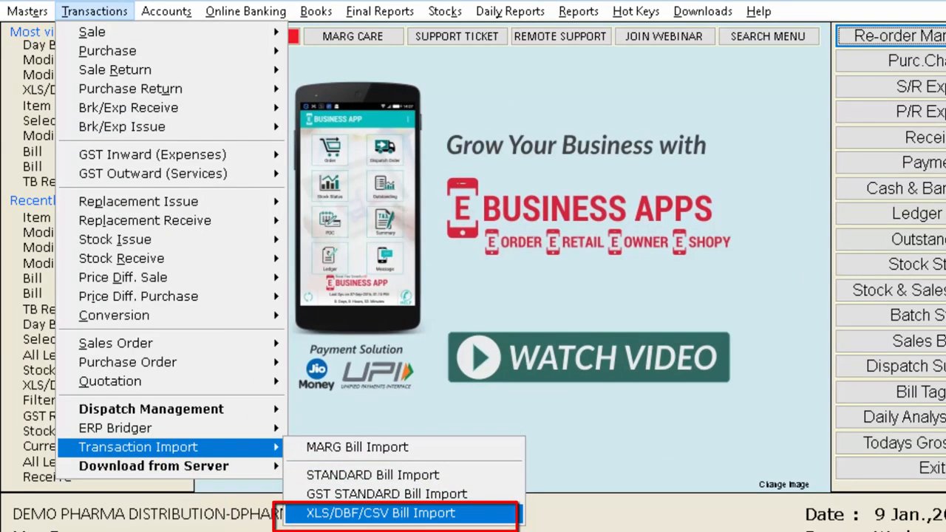
# Start an XLS/DBF/CSV bill import from the desktop path with method PURC, type 1 Purchase, import from Retail, saved as Bill.
pyautogui.press('Return')
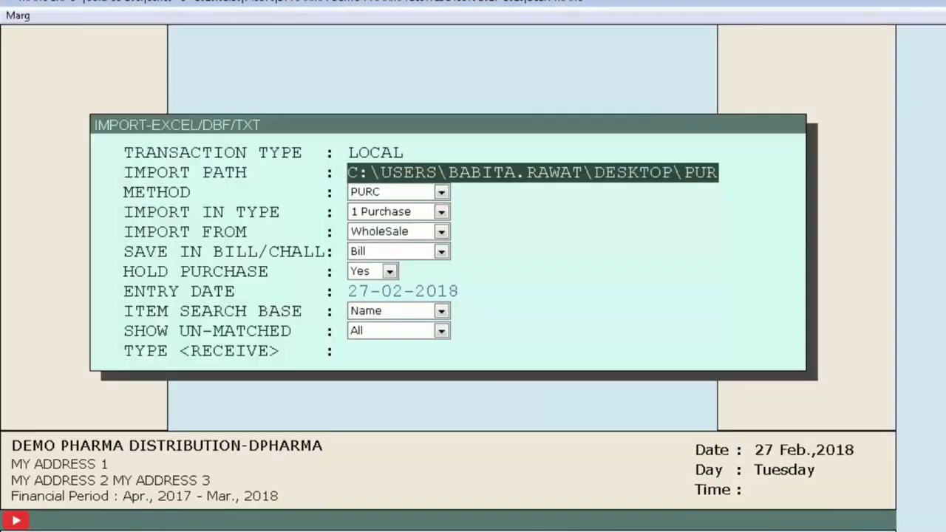
pyautogui.press('Return')
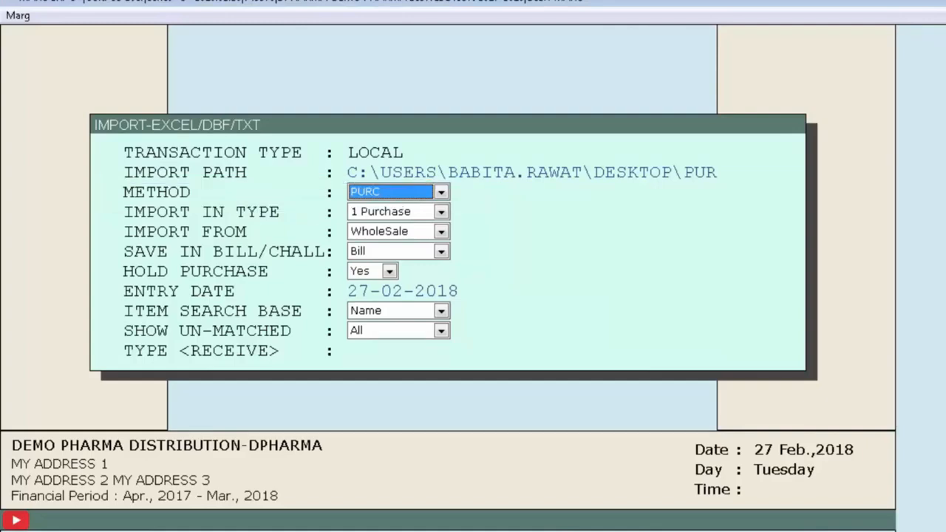
pyautogui.press('Return')
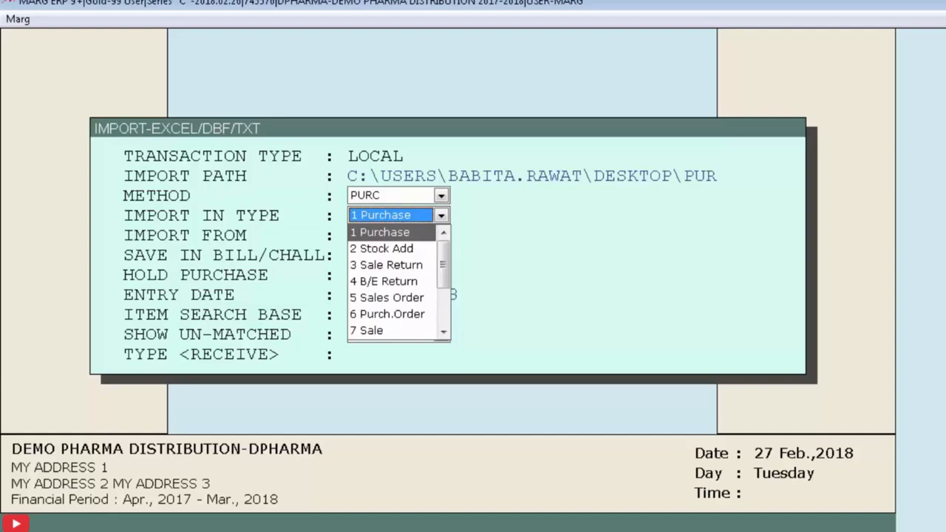
pyautogui.press('Return')
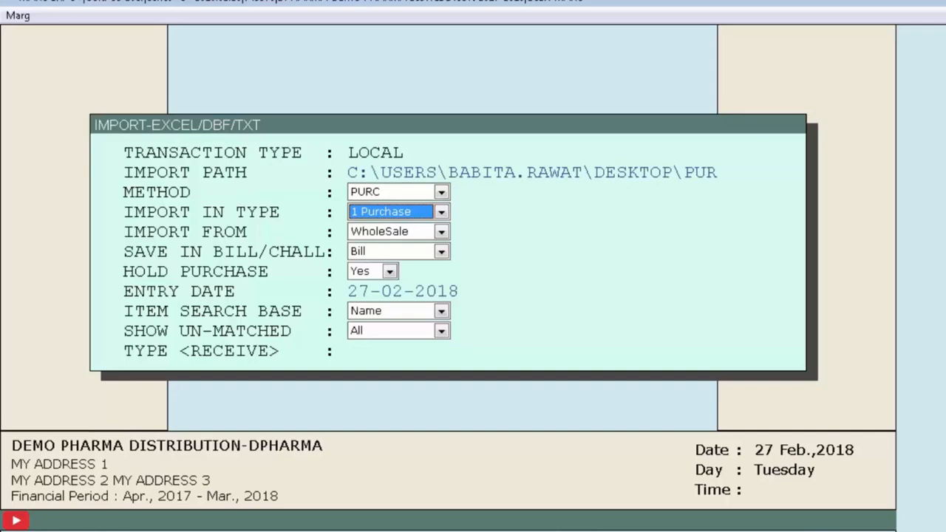
pyautogui.press('Return')
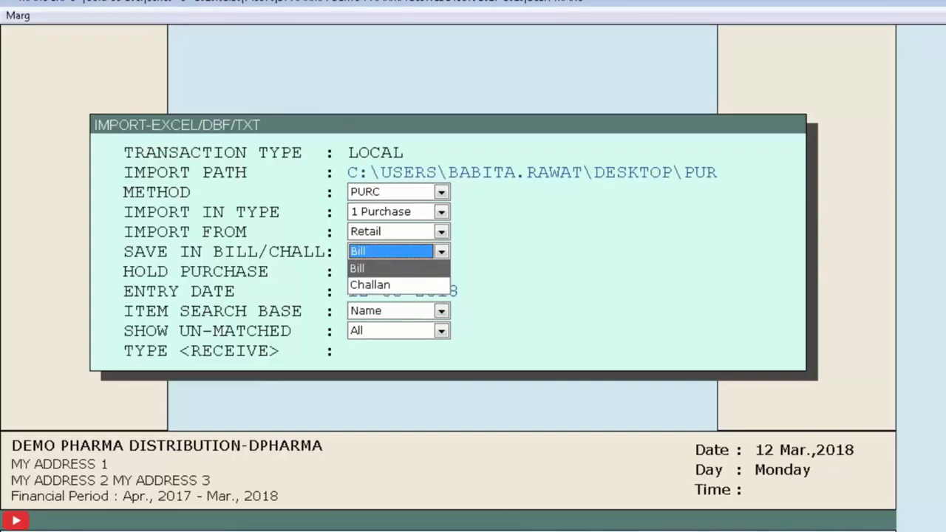
pyautogui.press('Return')
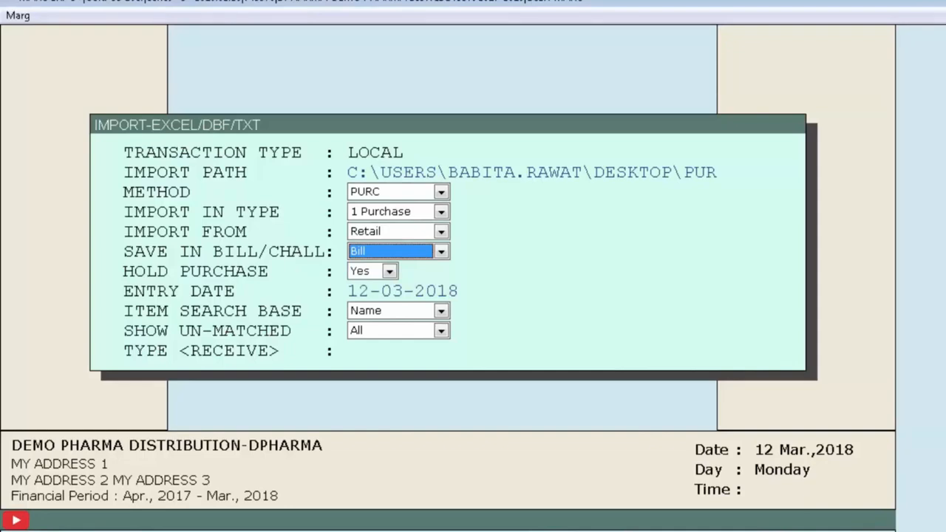
pyautogui.press('Return')
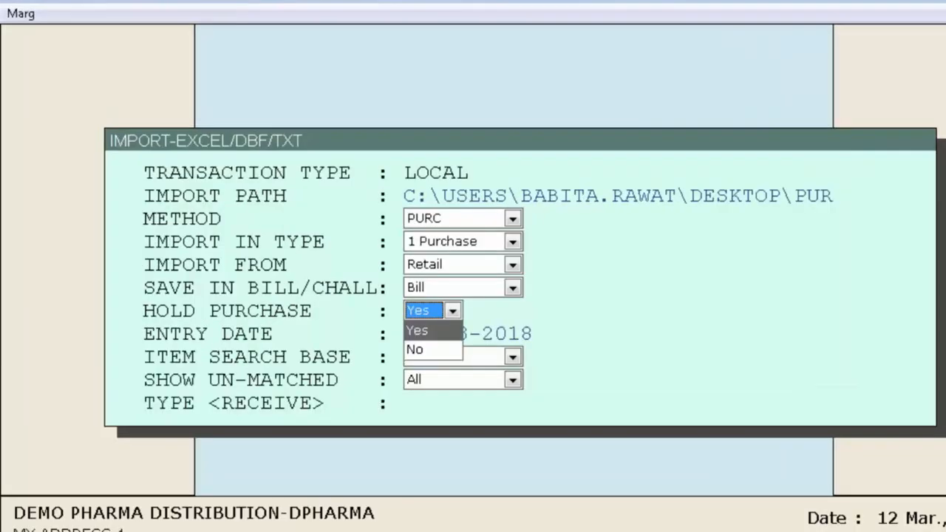
# Set Hold Purchase to No, accept entry date 12-03-2018, and use Name as the item search base.
pyautogui.press('Down')
pyautogui.press('Return')
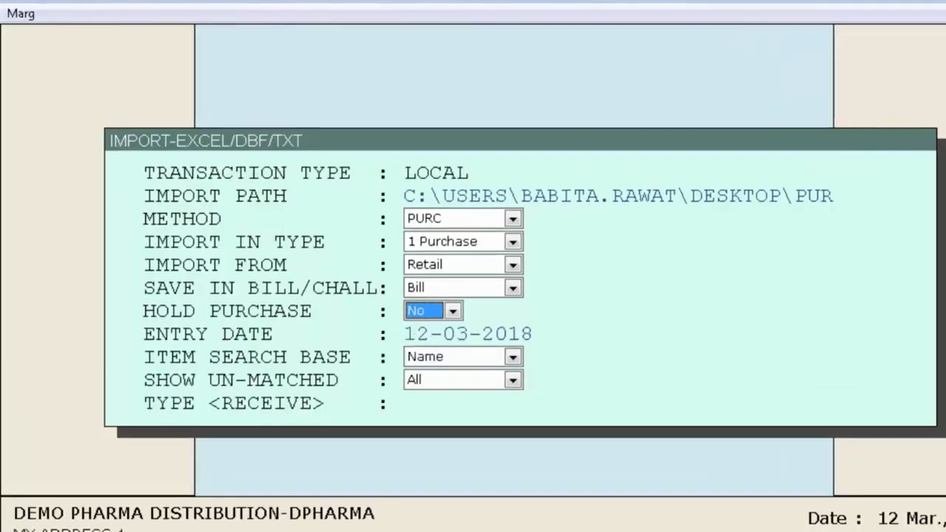
pyautogui.press('Return')
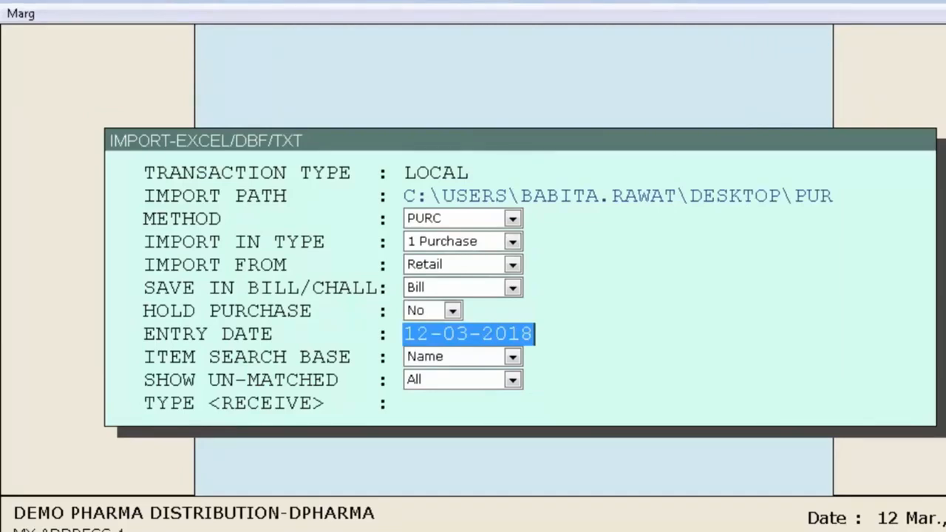
pyautogui.press('Return')
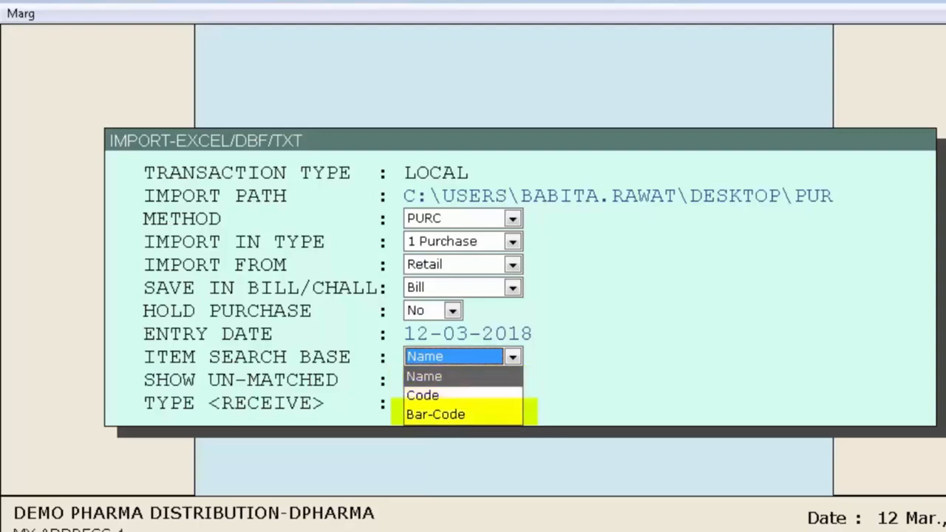
pyautogui.press('Return')
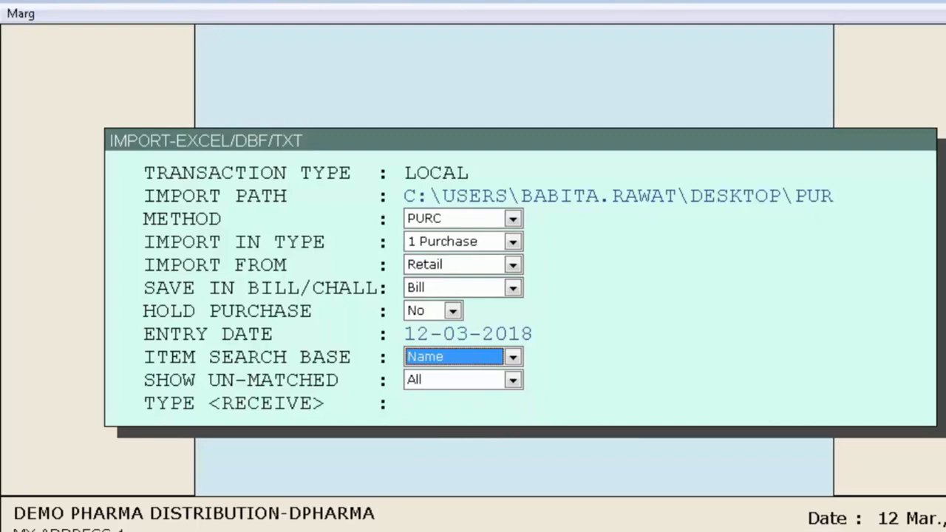
# Set Show Un-Matched to All, then confirm the import with RECEIVE and the LOCAL purchase type.
pyautogui.press('Return')
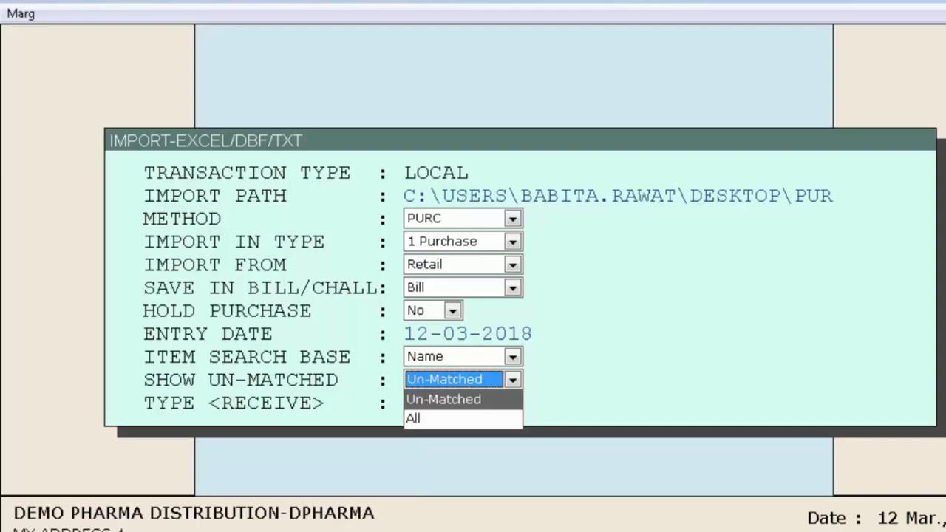
pyautogui.press('Down')
pyautogui.press('Return')
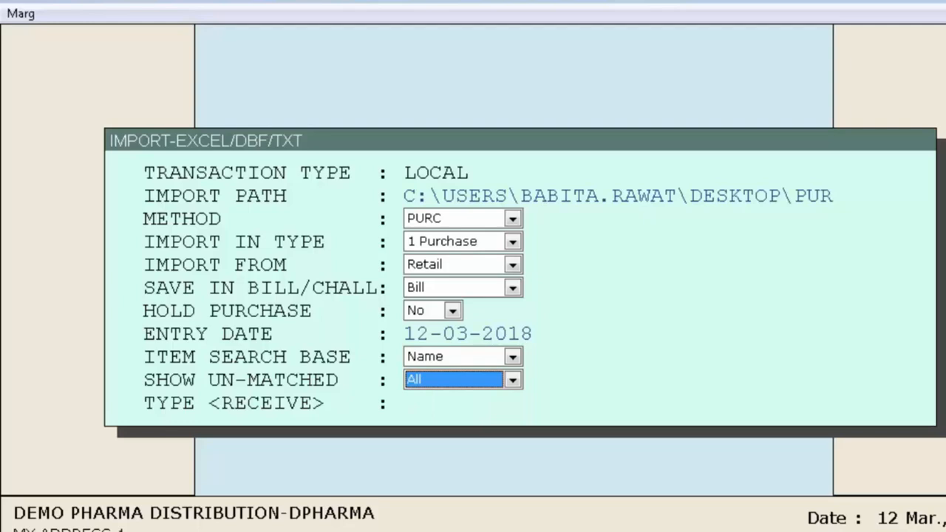
pyautogui.press('Return')
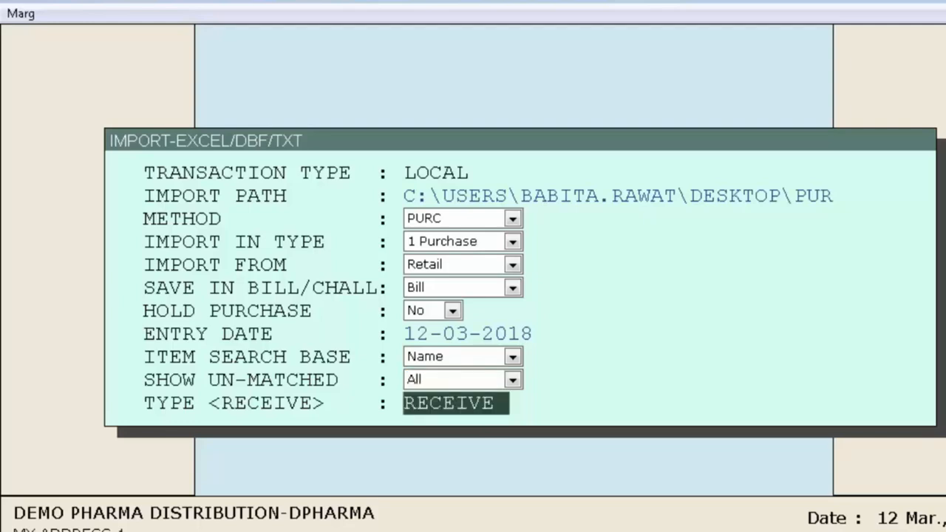
pyautogui.press('Return')
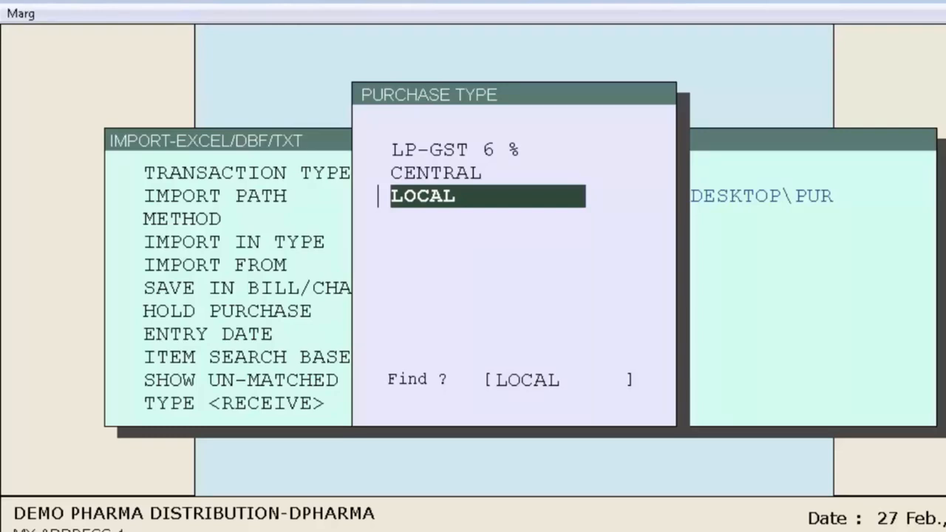
pyautogui.press('Return')
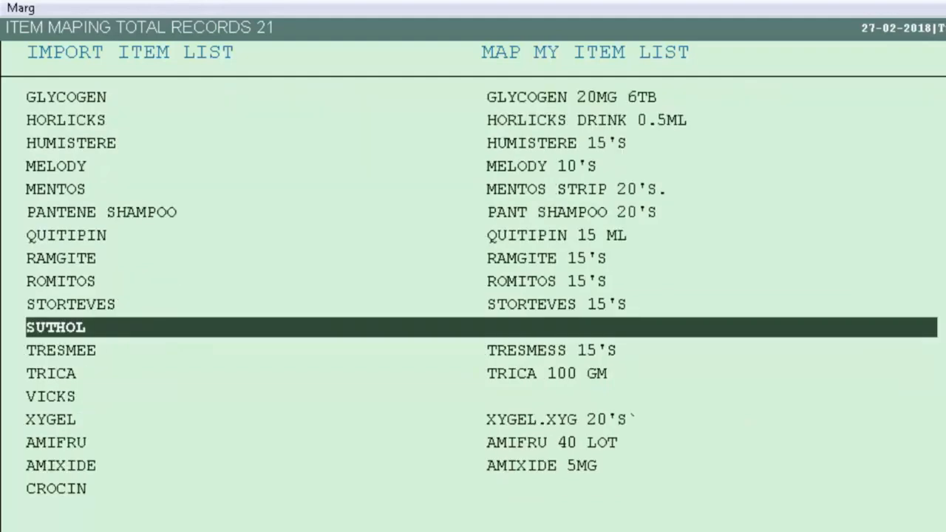
# Map the imported item SUTHOL to the stock item SUTHOL SPRAY 10T.
pyautogui.press('Return')
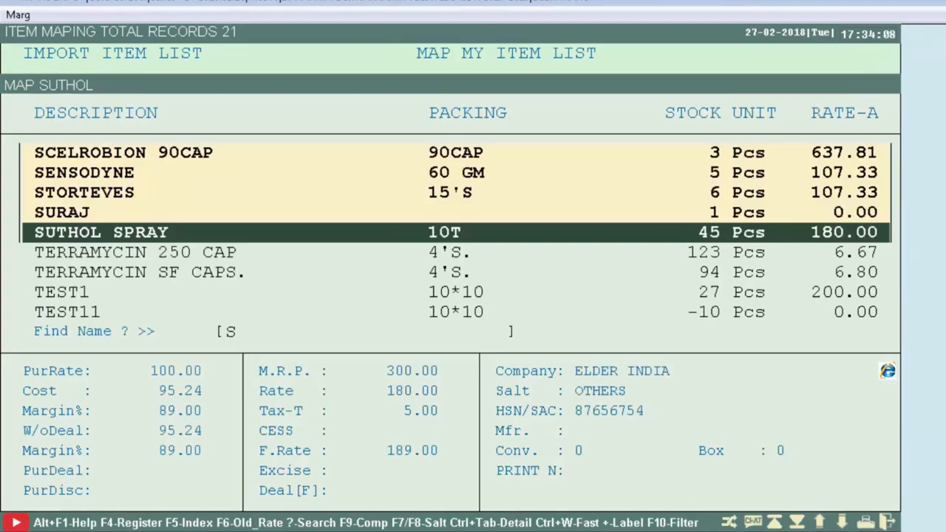
pyautogui.press('Return')
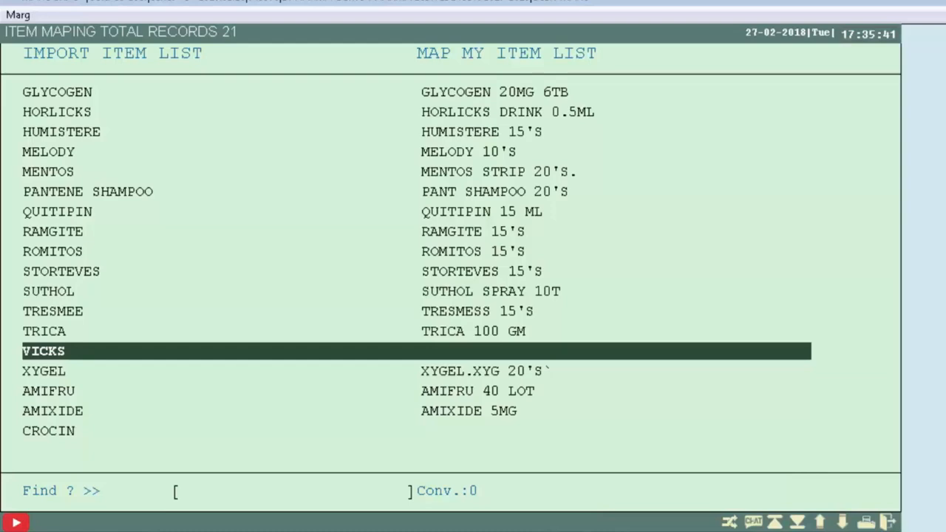
# Open the stock item list for mapping the imported item VICKS.
pyautogui.press('Return')
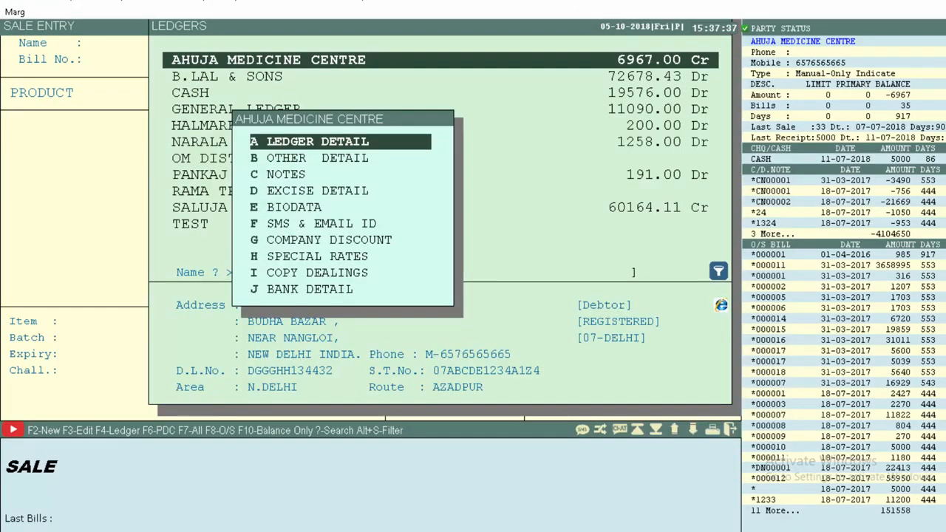
# Open Other Detail for the AHUJA MEDICINE CENTRE ledger, and generate a soft copy of sales bill 000007.
pyautogui.press('Down')
pyautogui.press('Return')
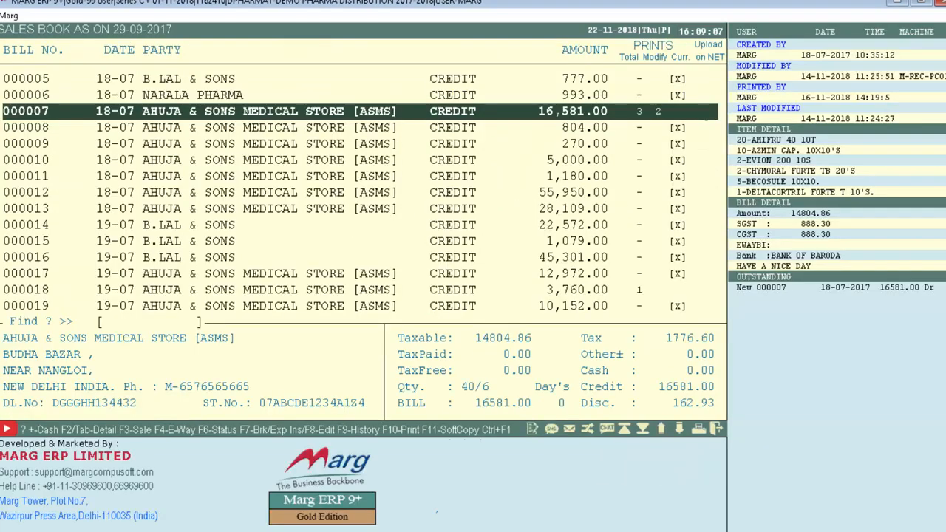
pyautogui.press('F11')
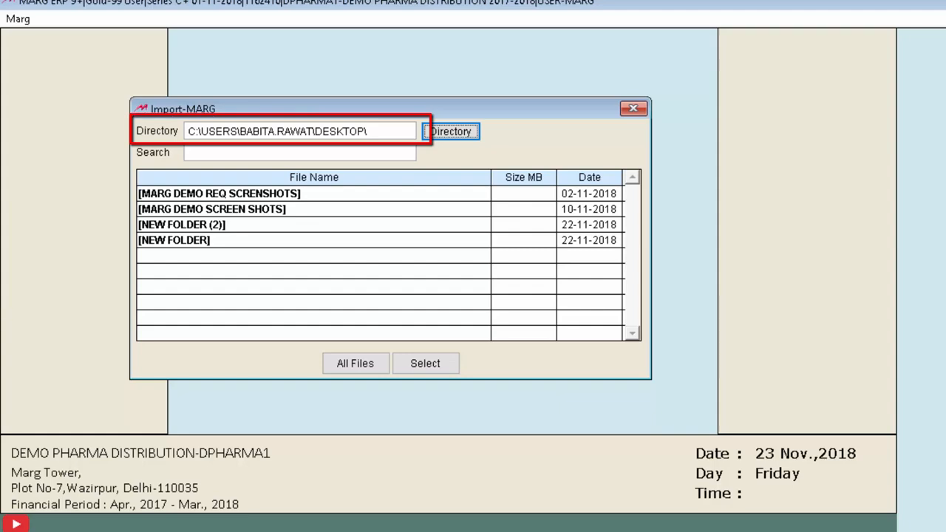
# Set the import directory to G:\, search for IMPORT, and choose IMPORTDEMO_PHARMA_DISTRIBUTION_20170718_S_000007.CSV.
pyautogui.click(299, 131)
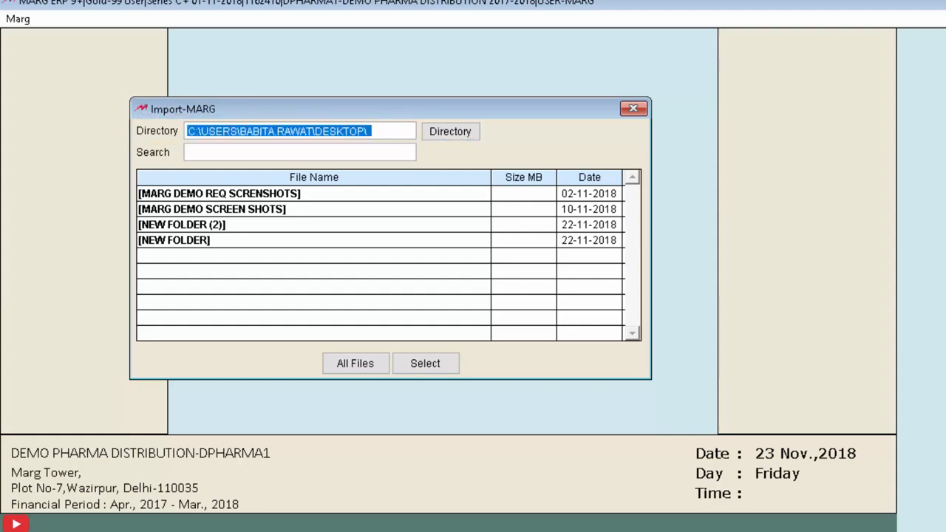
pyautogui.write('G:\\')
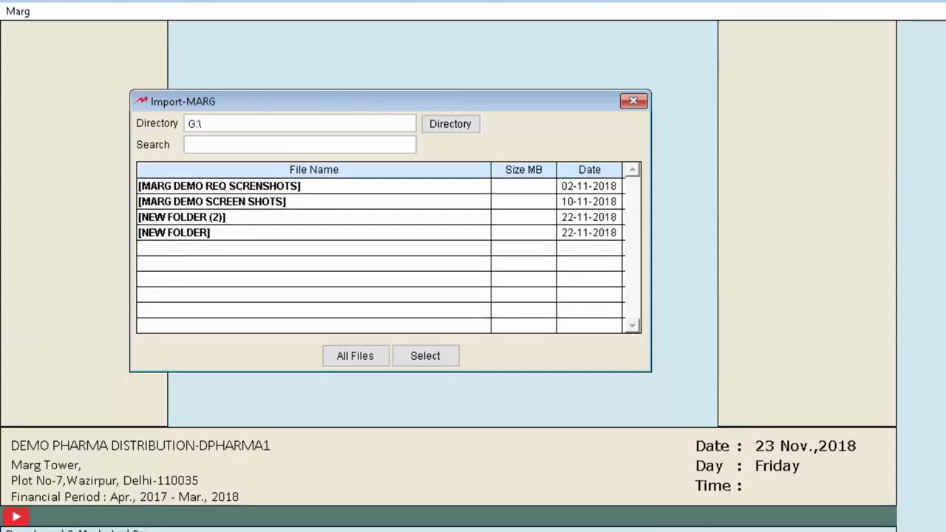
pyautogui.press('Return')
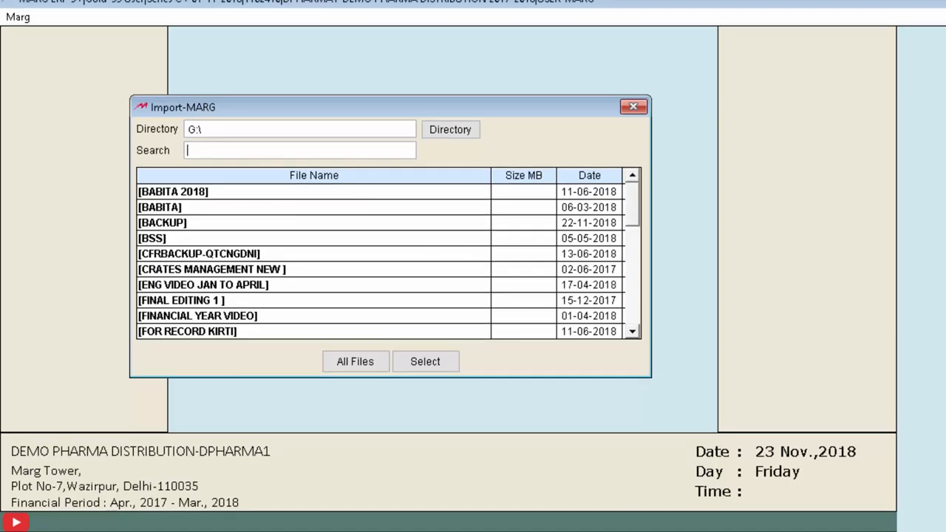
pyautogui.write('IMPORT')
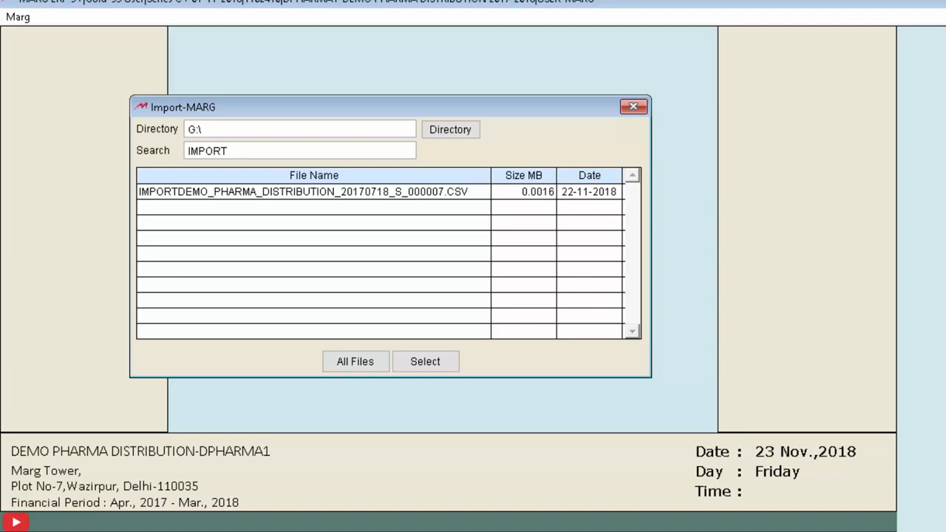
pyautogui.click(615, 192)
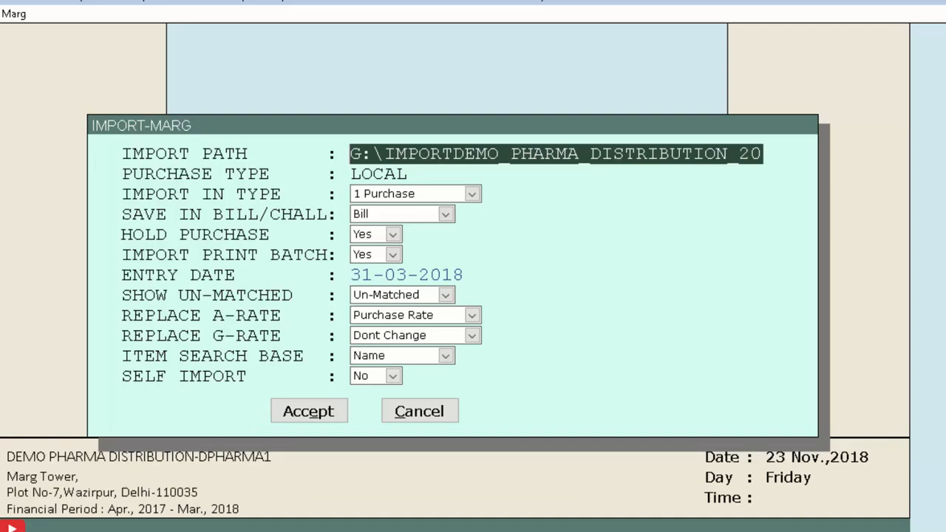
# Accept the import path, keep the import type as 1 Purchase, and save it as Bill.
pyautogui.press('Return')
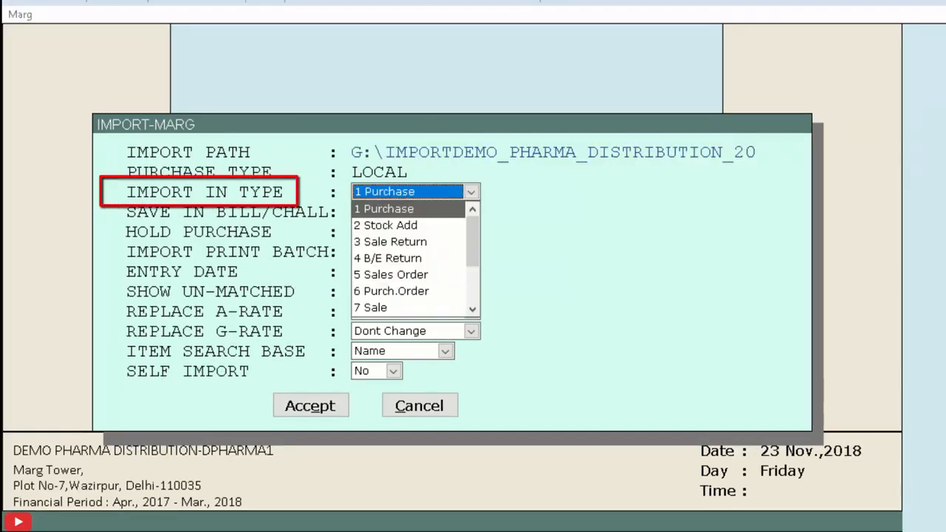
pyautogui.press('Return')
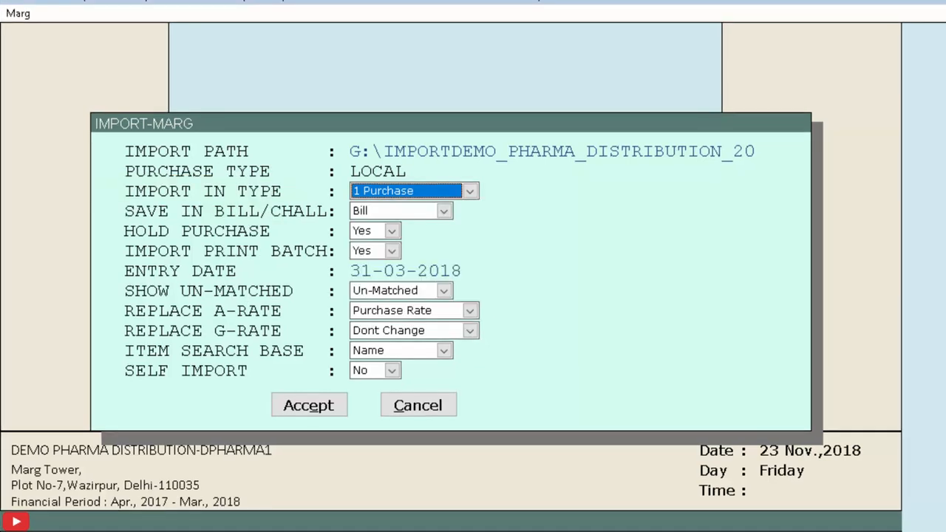
pyautogui.press('Return')
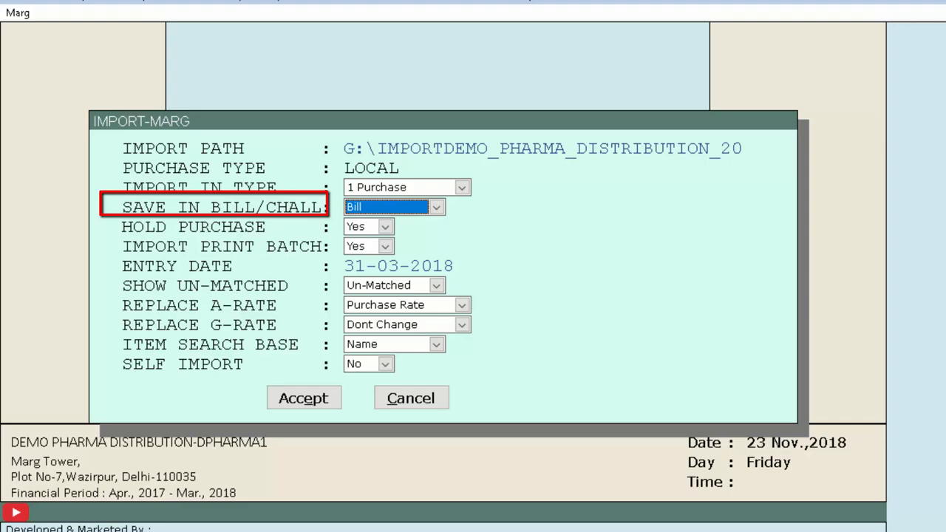
pyautogui.press('Return')
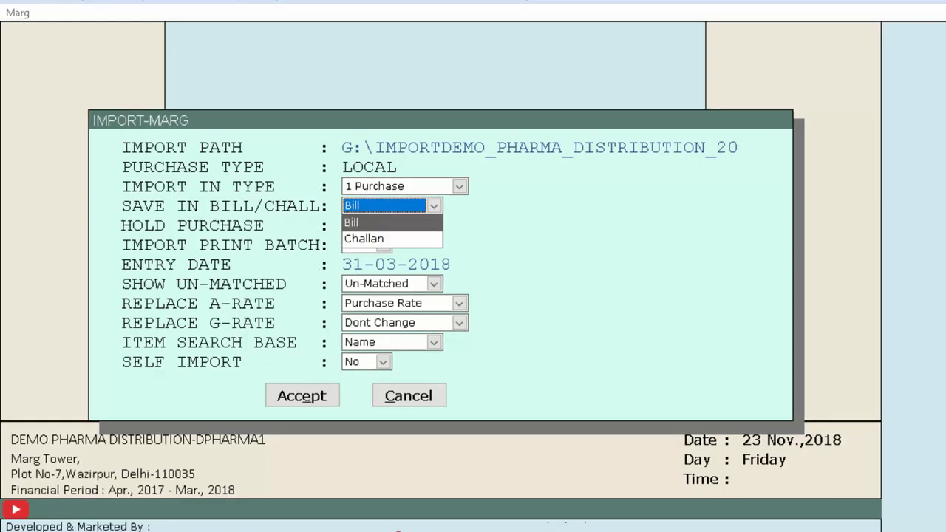
pyautogui.press('Return')
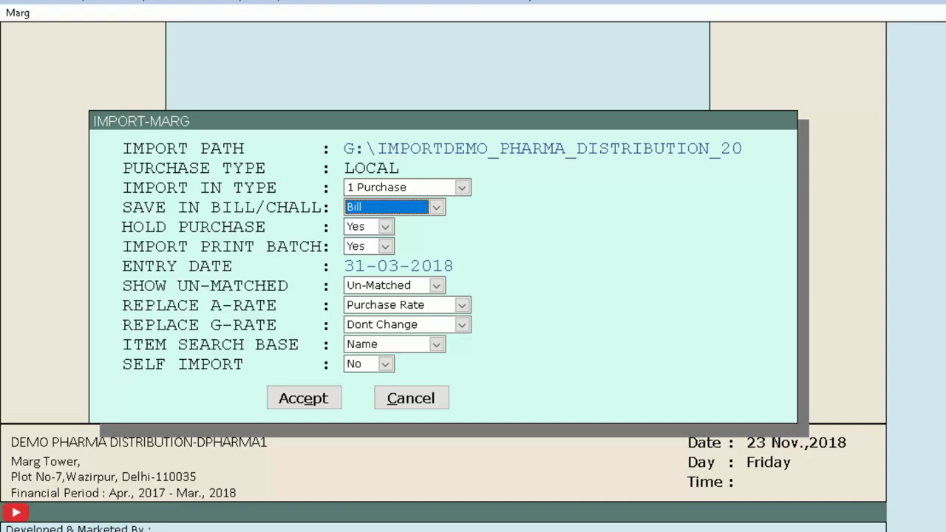
# Set both Hold Purchase and Import Print Batch to No.
pyautogui.press('Return')
pyautogui.press('Return')
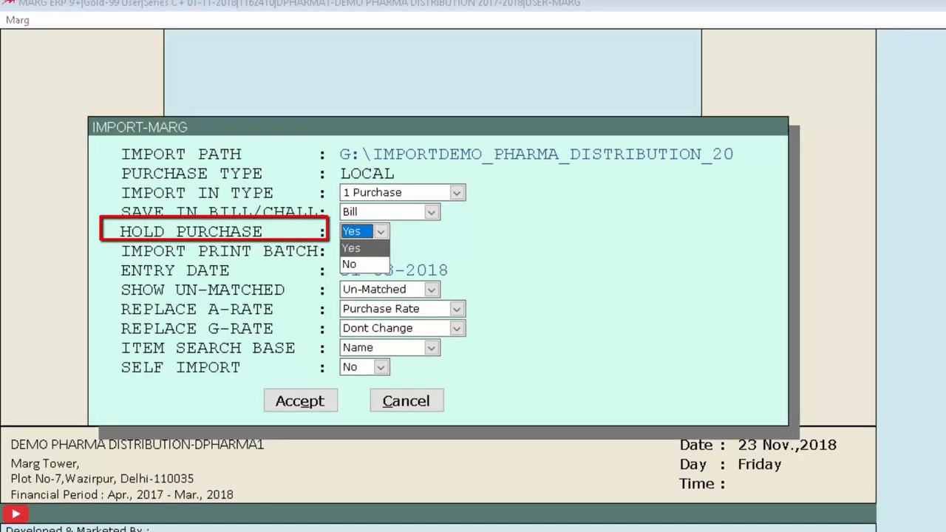
pyautogui.press('Down')
pyautogui.press('Return')
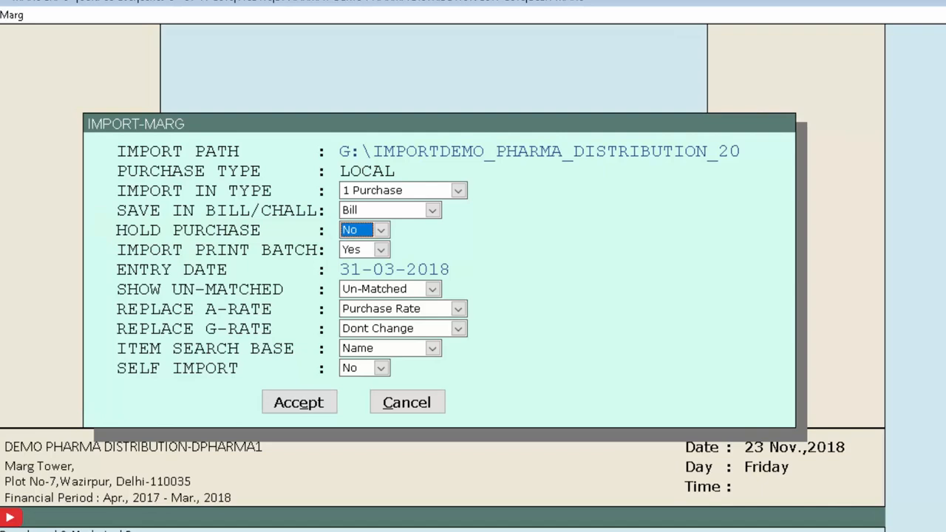
pyautogui.press('Return')
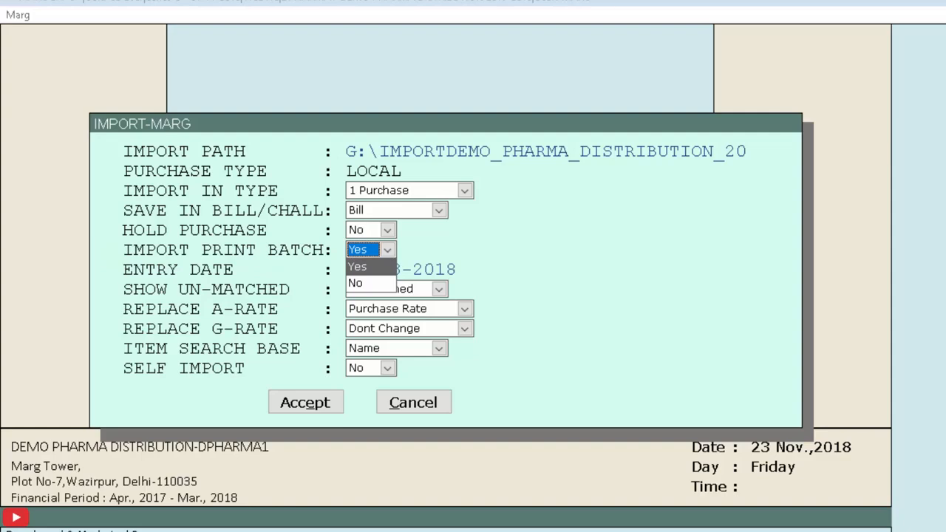
pyautogui.press('Down')
pyautogui.press('Return')
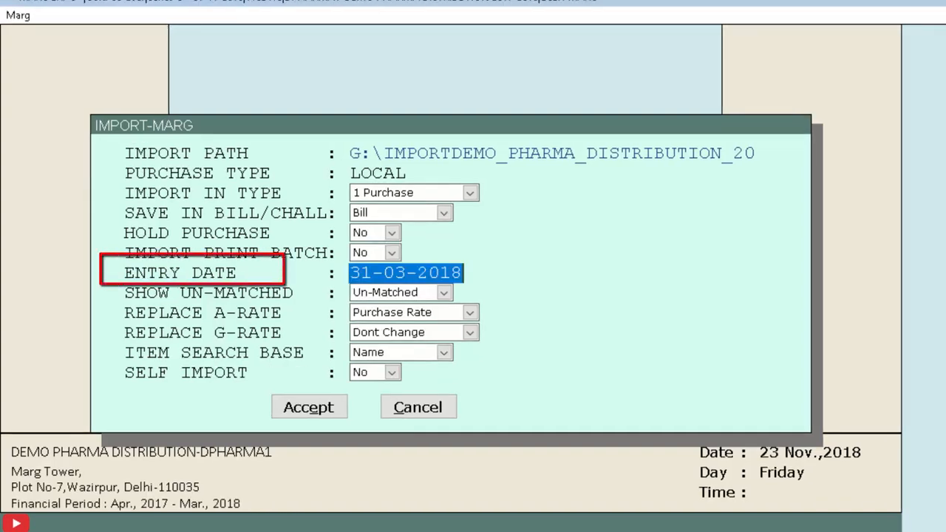
# Accept the entry date 31-03-2018 and set Show Un-Matched to All.
pyautogui.press('Return')
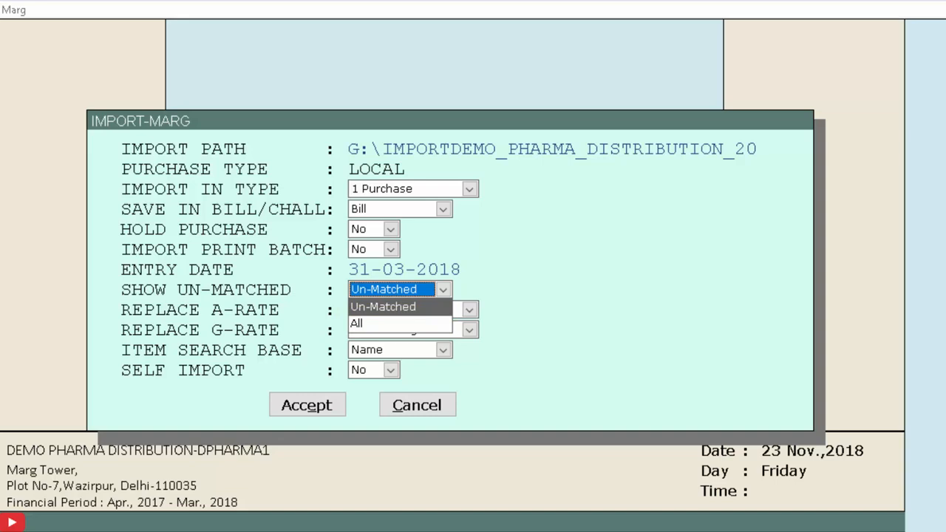
pyautogui.press('Down')
pyautogui.press('Return')
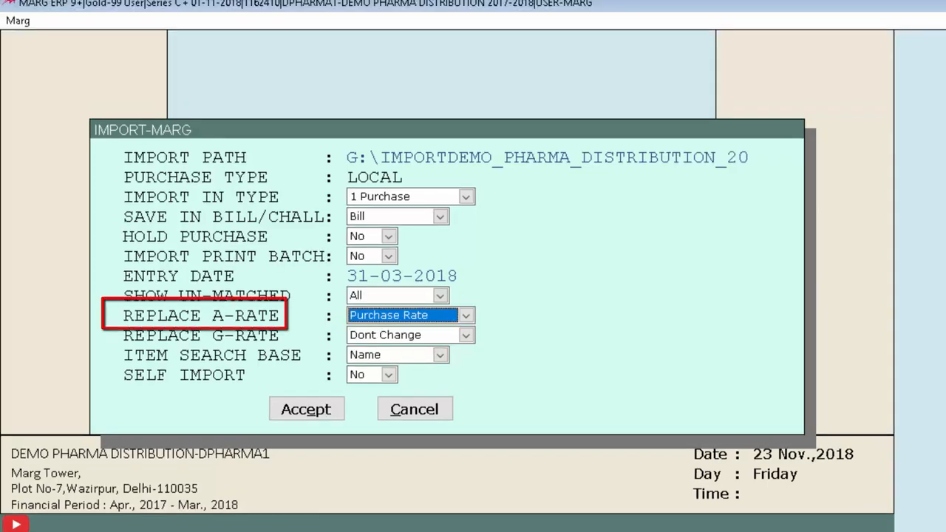
# Keep Replace A-Rate as Purchase Rate, Item Search Base as Name and Self Import as No, and accept the import settings.
pyautogui.press('space')
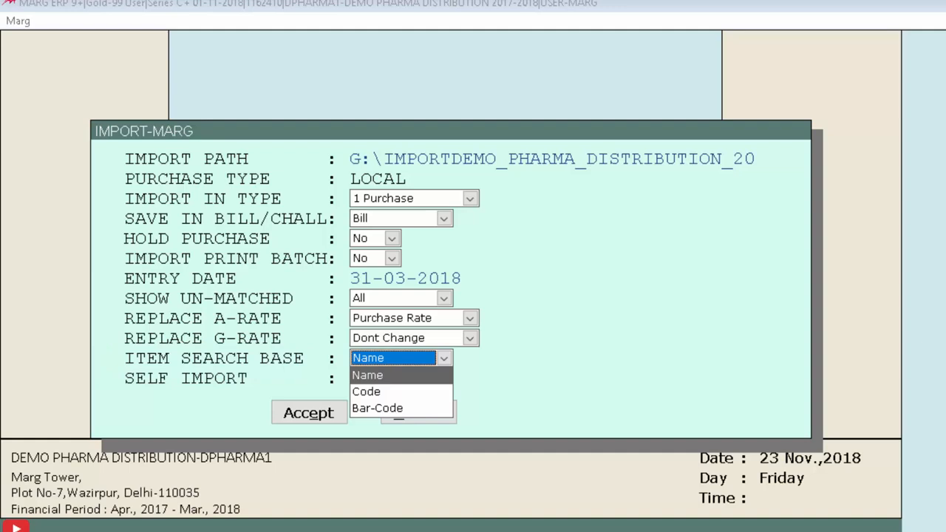
pyautogui.press('Return')
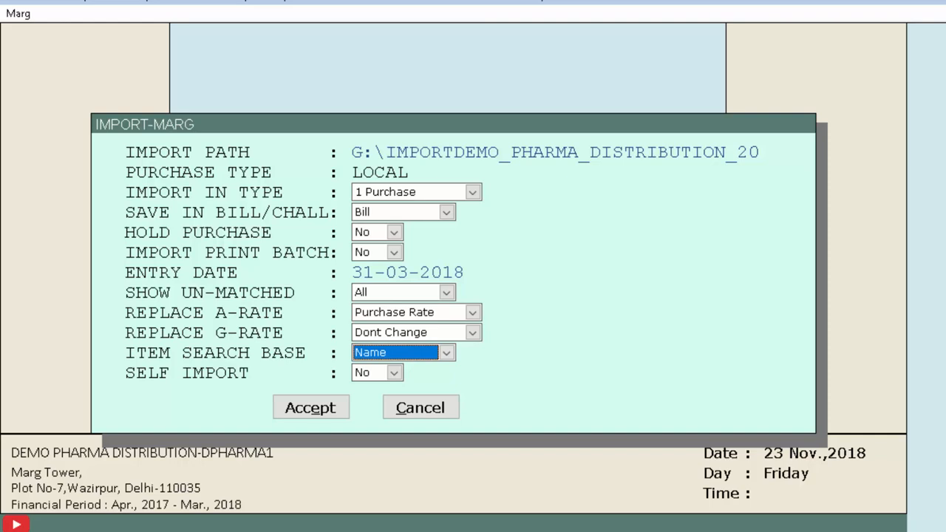
pyautogui.press('Return')
pyautogui.press('Return')
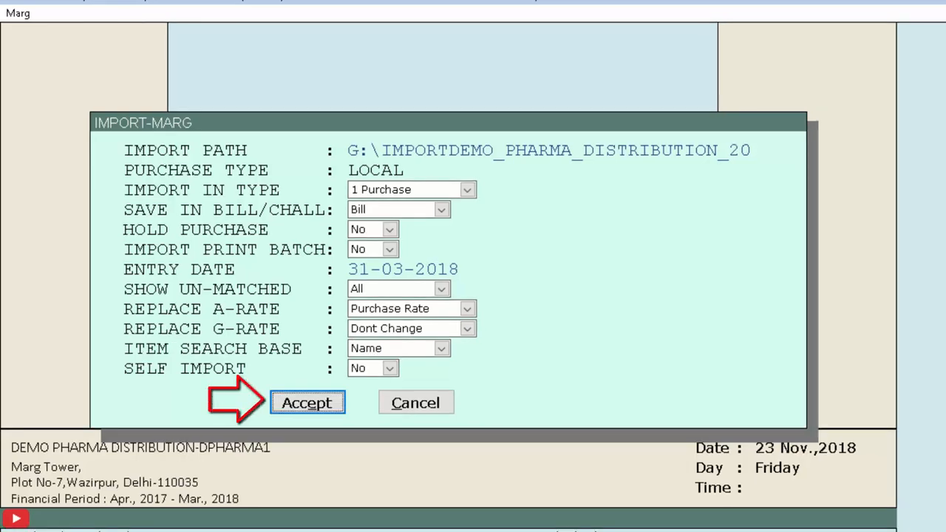
pyautogui.press('Return')
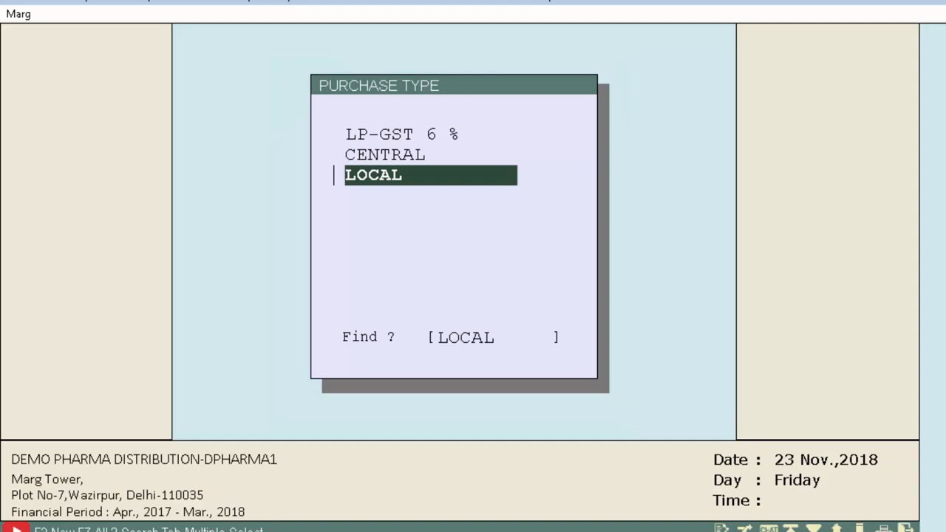
# Choose the LOCAL purchase type and select SALUJA MEDICINE CENTRE as the supplier for the import.
pyautogui.press('Return')
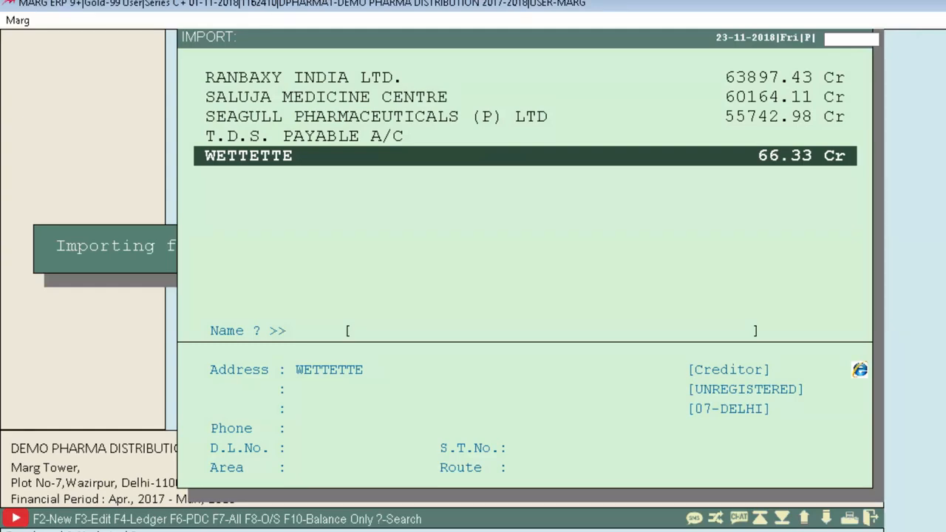
pyautogui.press('Up')
pyautogui.press('Up')
pyautogui.press('Up')
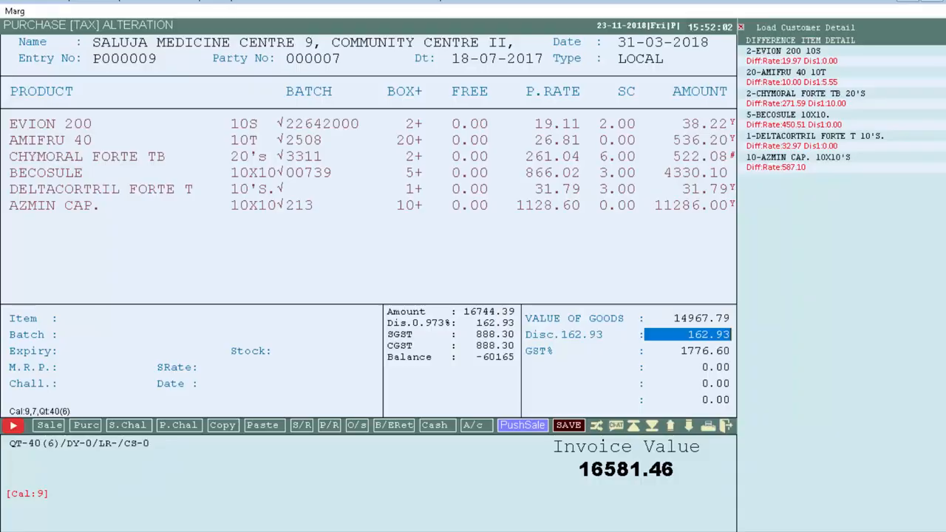
# Finish the import and save the changes to the SALUJA MEDICINE CENTRE purchase bill.
pyautogui.press('Escape')
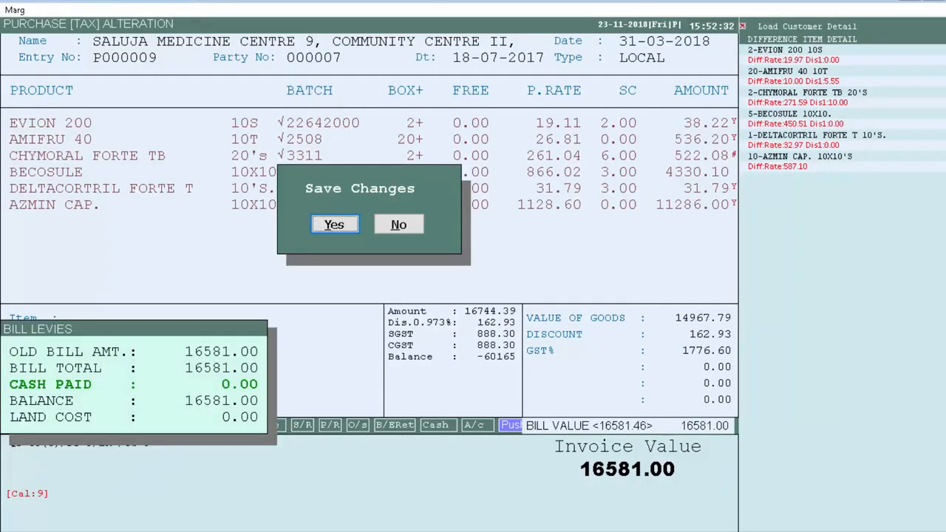
pyautogui.press('y')
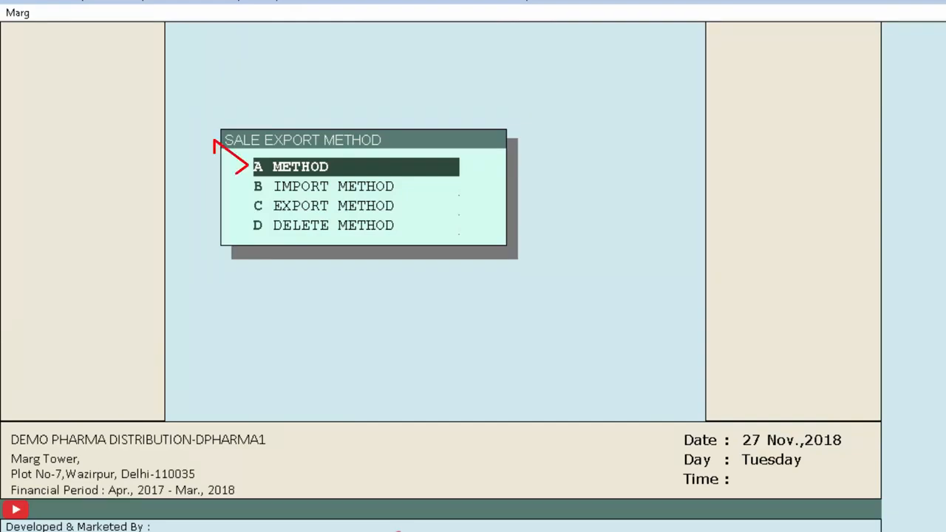
# Create a sale export method named SELF with default type 7 Sale.
pyautogui.press('Return')
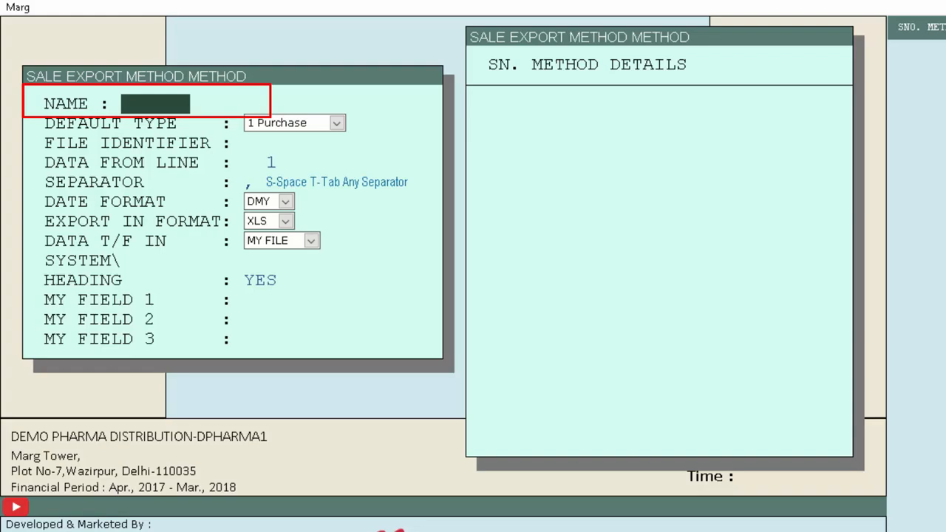
pyautogui.write('SELF')
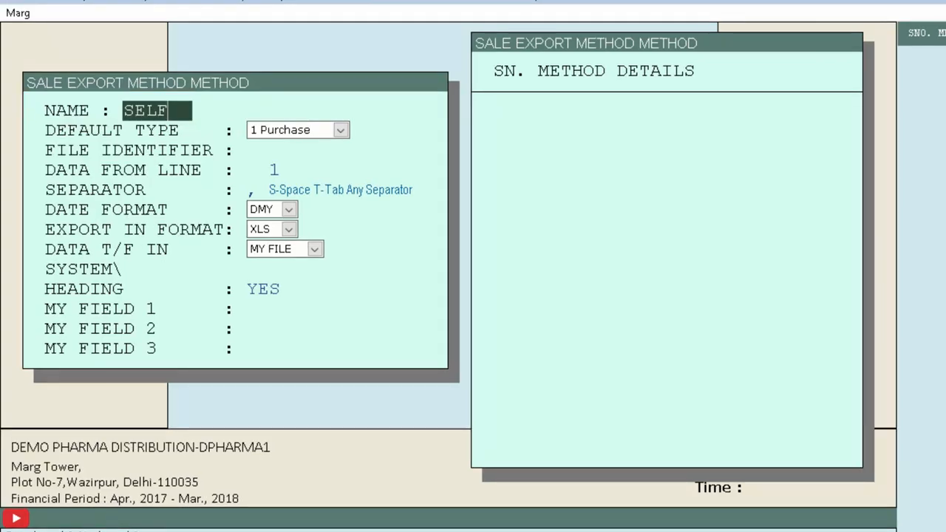
pyautogui.press('Return')
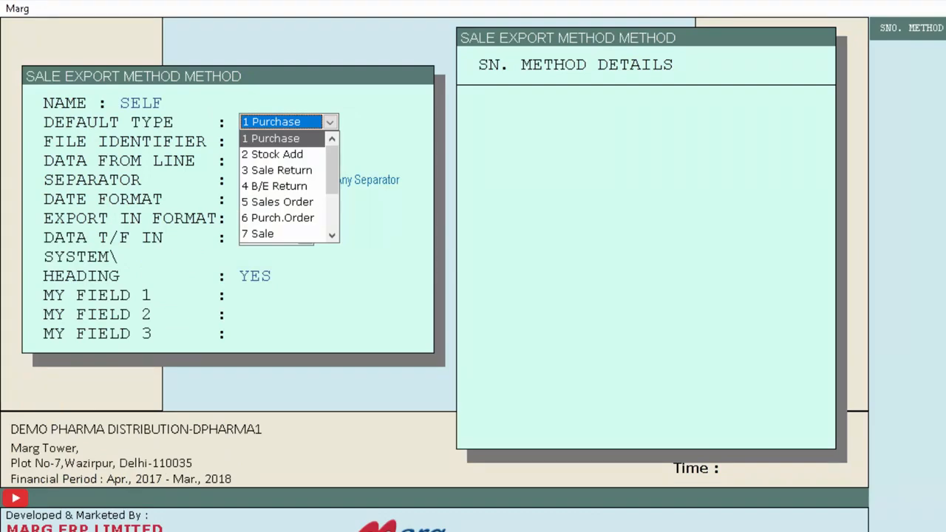
pyautogui.press('7')
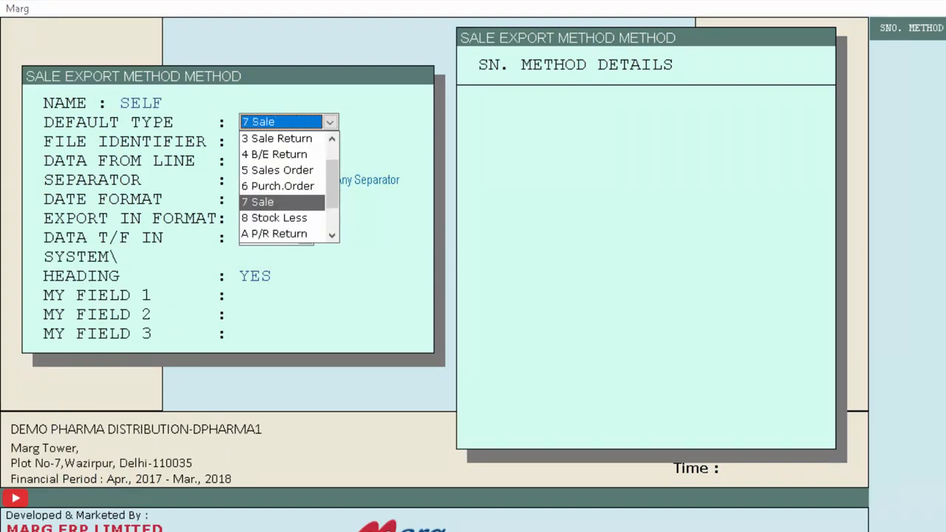
pyautogui.press('Return')
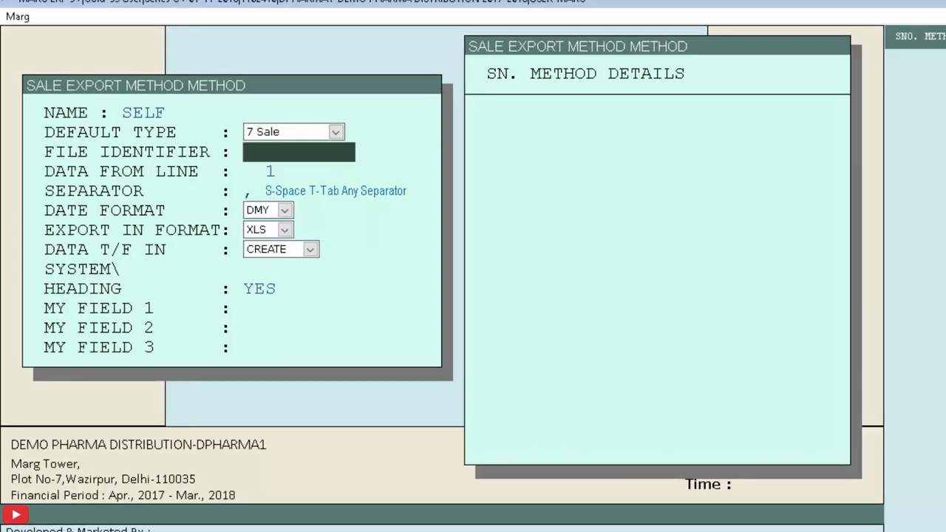
# Set the file identifier to SALE.EXPRT, data from line 1, comma separator, DMY dates, XLS export format and CREATE for data transfer.
pyautogui.press('Return')
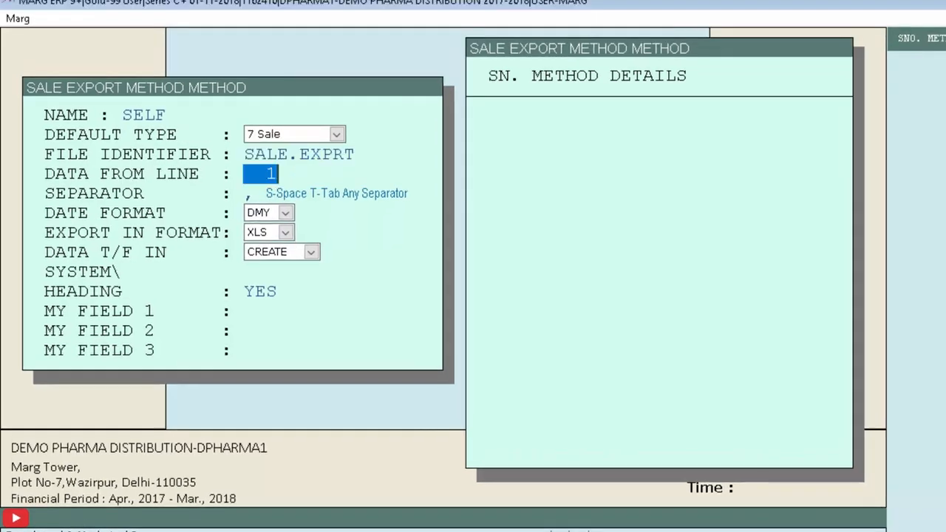
pyautogui.press('Return')
pyautogui.press('Return')
pyautogui.press('Return')
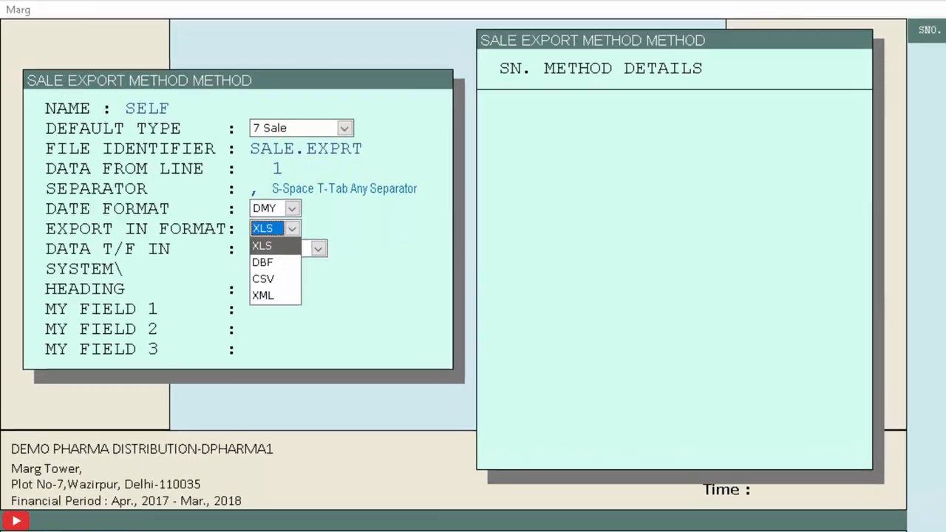
pyautogui.press('Return')
pyautogui.press('Return')
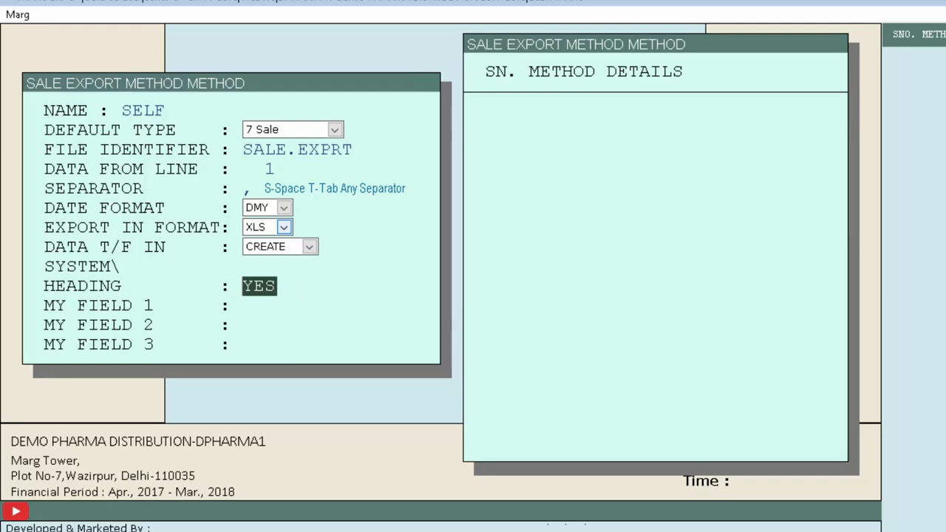
# Keep the heading set to YES and add ITEM COMPANY NAME as export field 1 with field name CNAME.
pyautogui.press('Return')
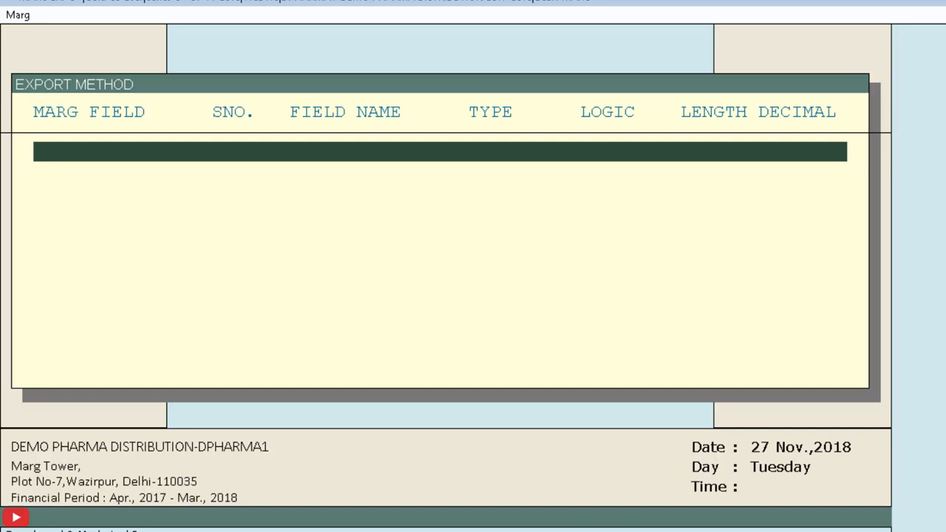
pyautogui.press('Return')
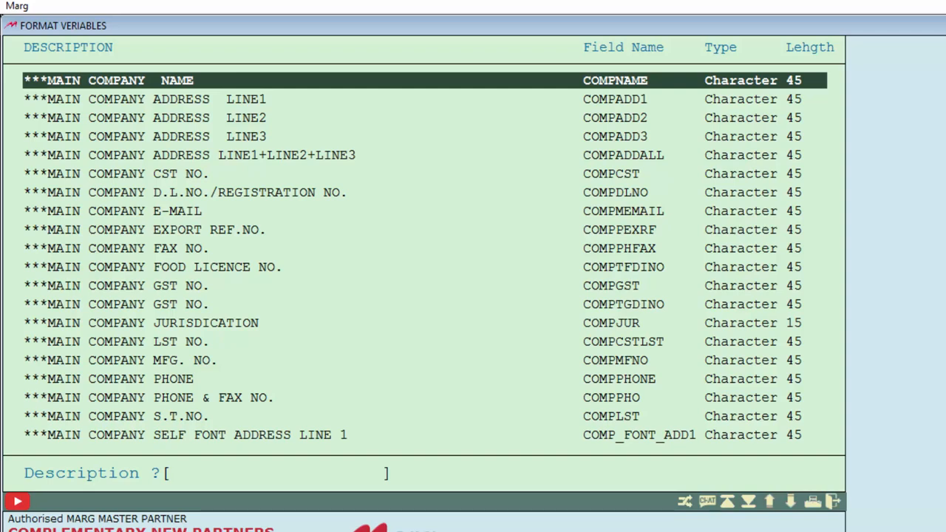
pyautogui.write('item company name')
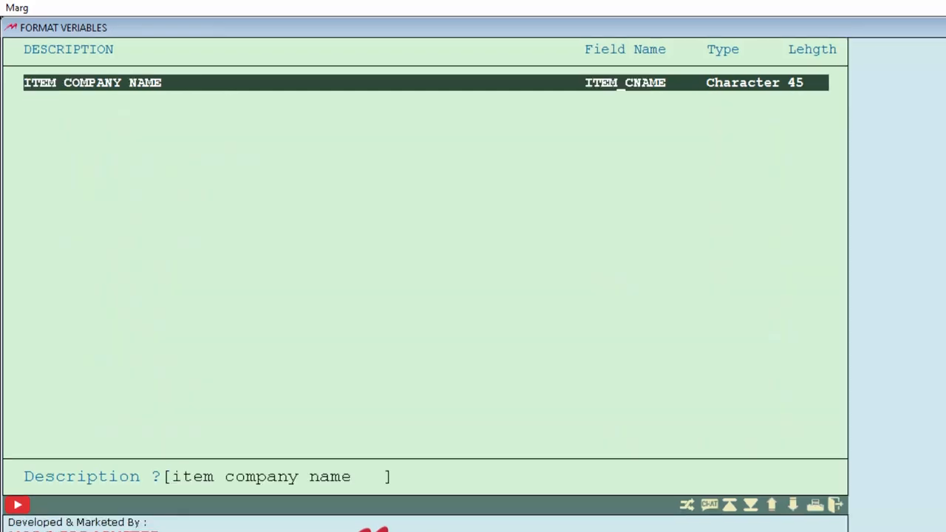
pyautogui.press('Return')
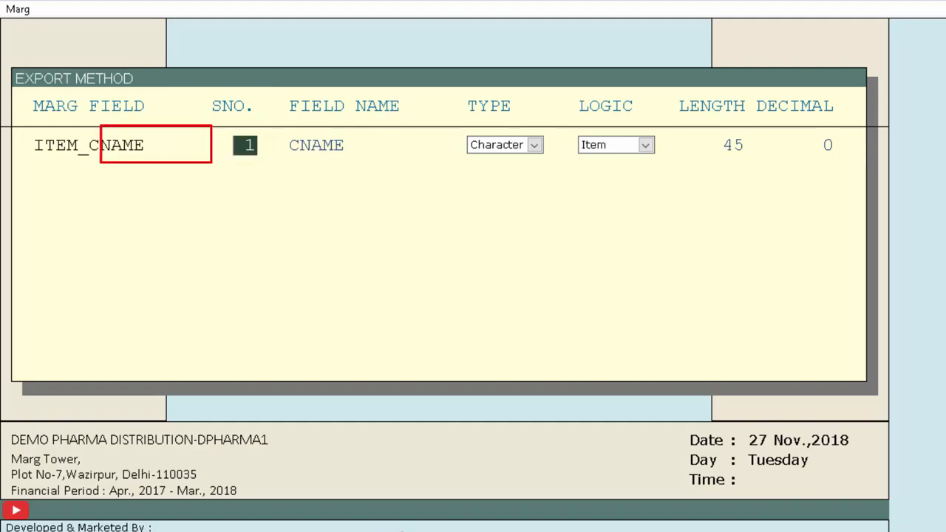
pyautogui.press('Return')
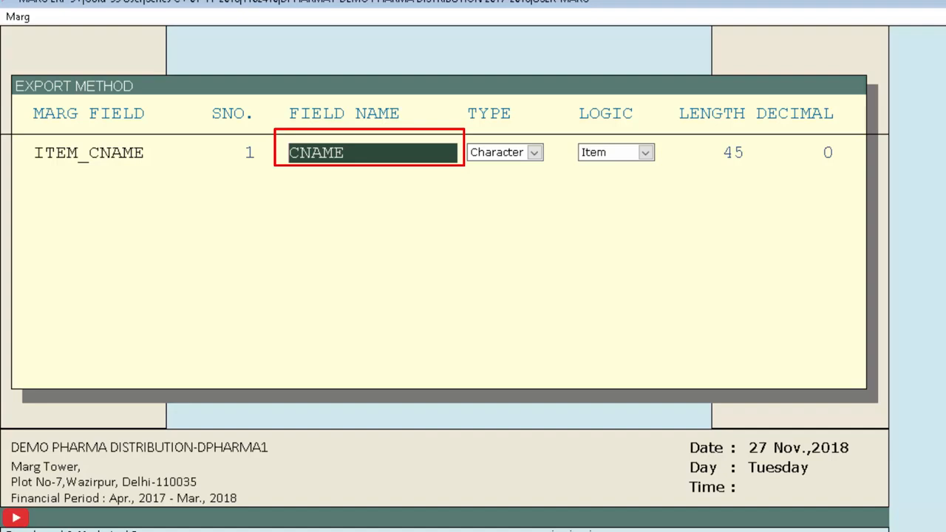
pyautogui.press('Return')
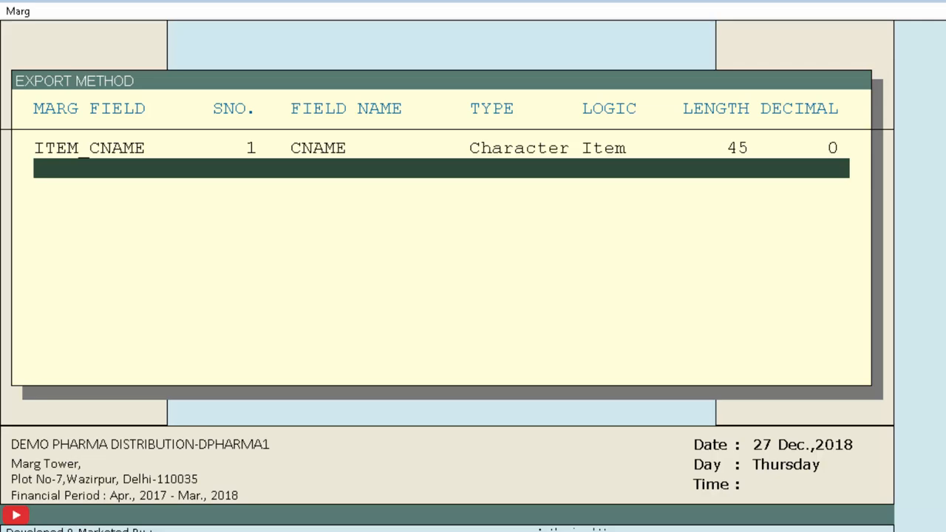
# Add the BILL PARTY NAME and ITEM NAME variables to the export method's fields.
pyautogui.press('Return')
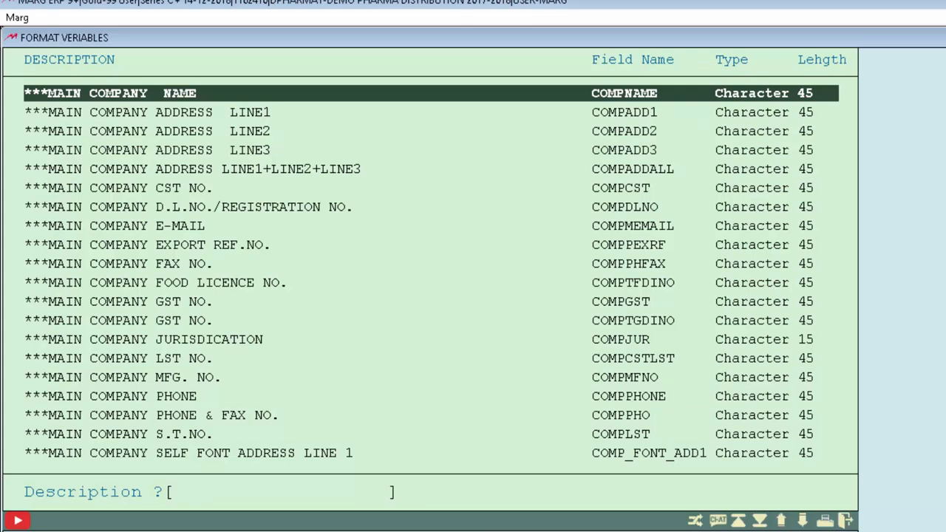
pyautogui.write('PARTY NAME')
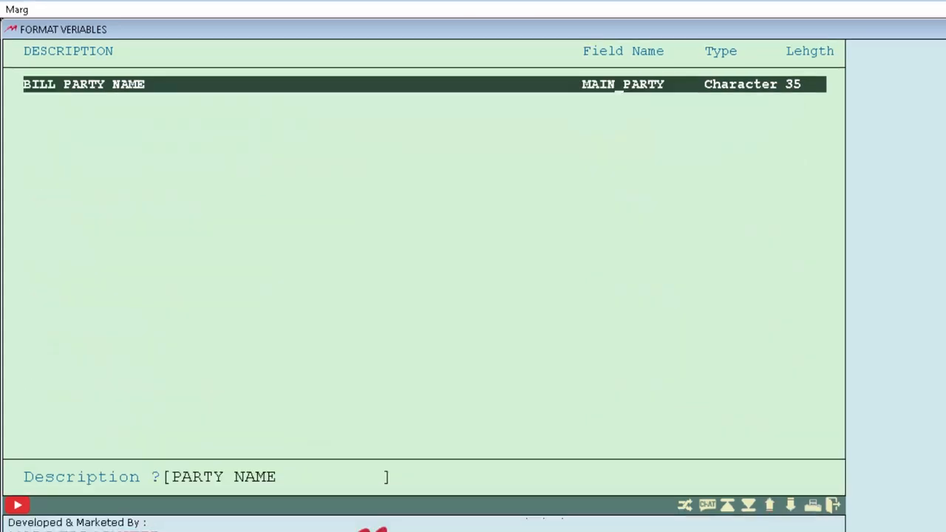
pyautogui.press('Return')
pyautogui.press('Return')
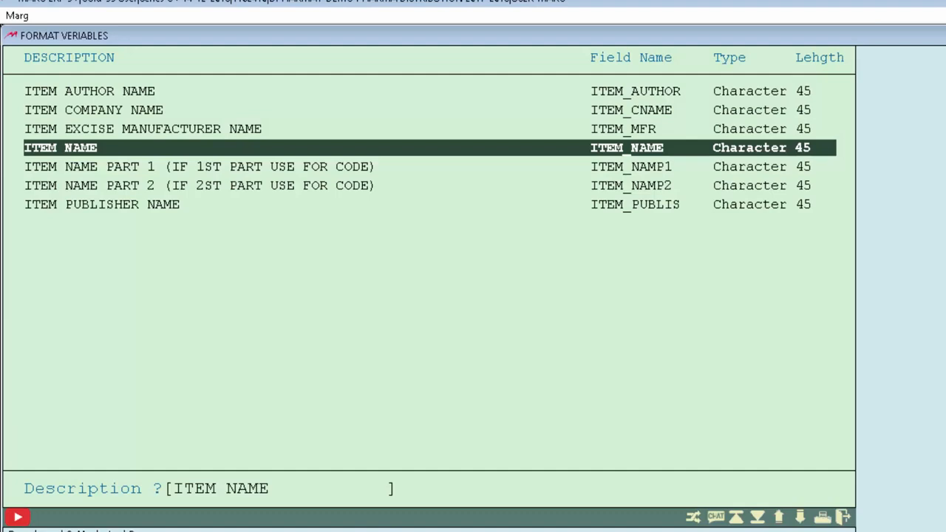
pyautogui.press('Return')
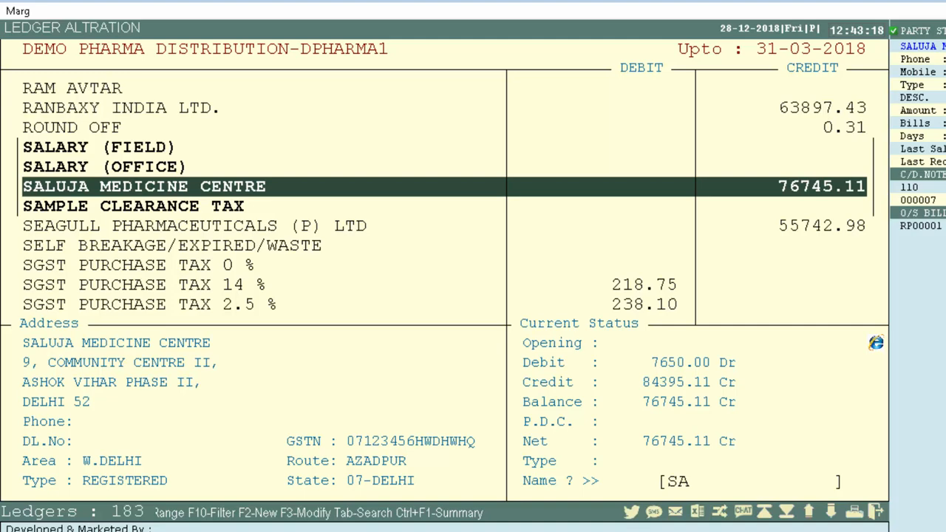
# In the SALUJA MEDICINE CENTRE ledger's other details, set Export to Self with the SELF method and save.
pyautogui.press('Return')
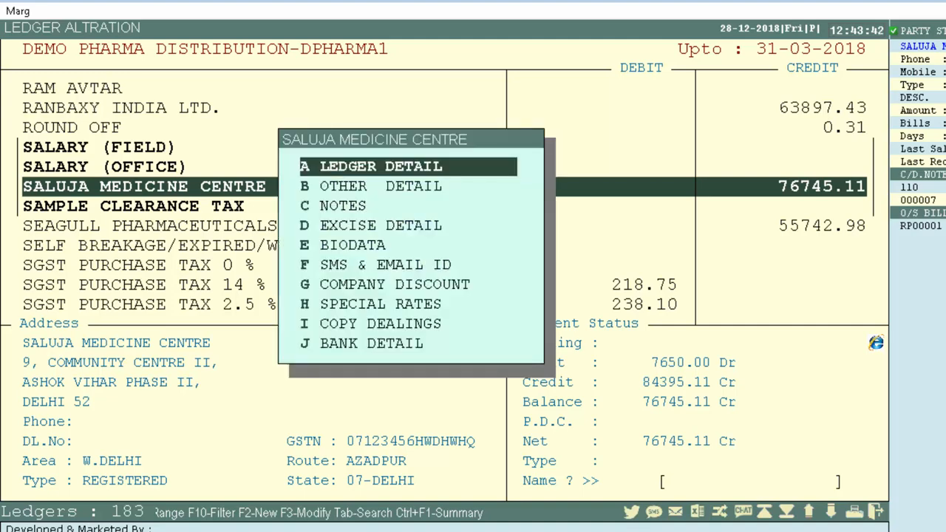
pyautogui.press('Down')
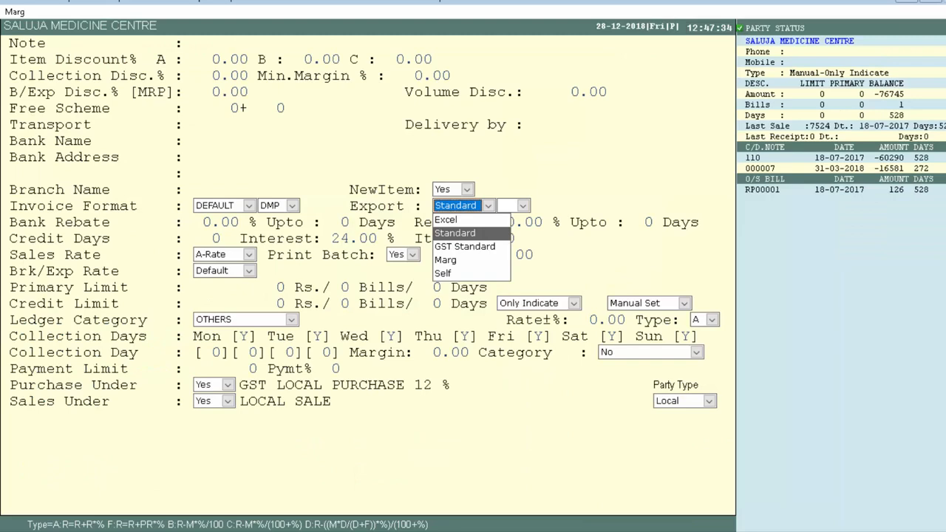
pyautogui.press('Down')
pyautogui.press('Down')
pyautogui.press('Down')
pyautogui.press('Return')
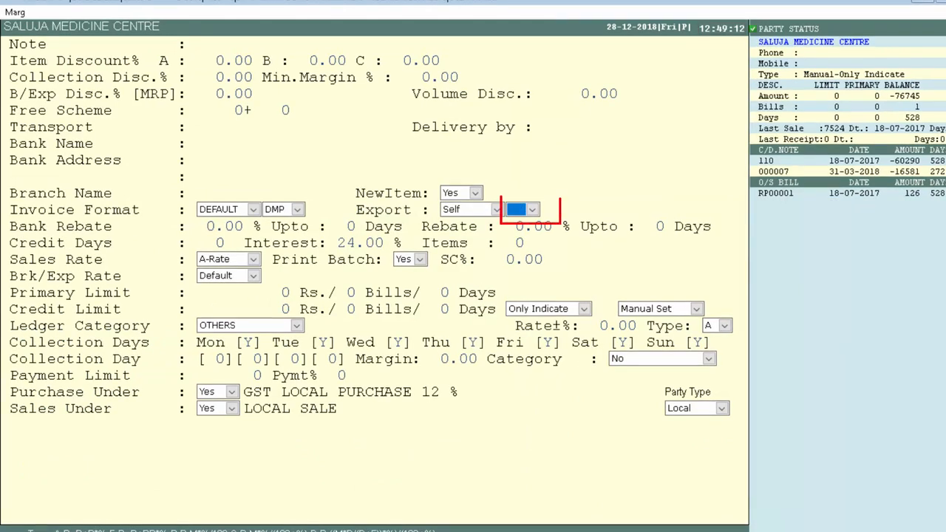
pyautogui.write('s')
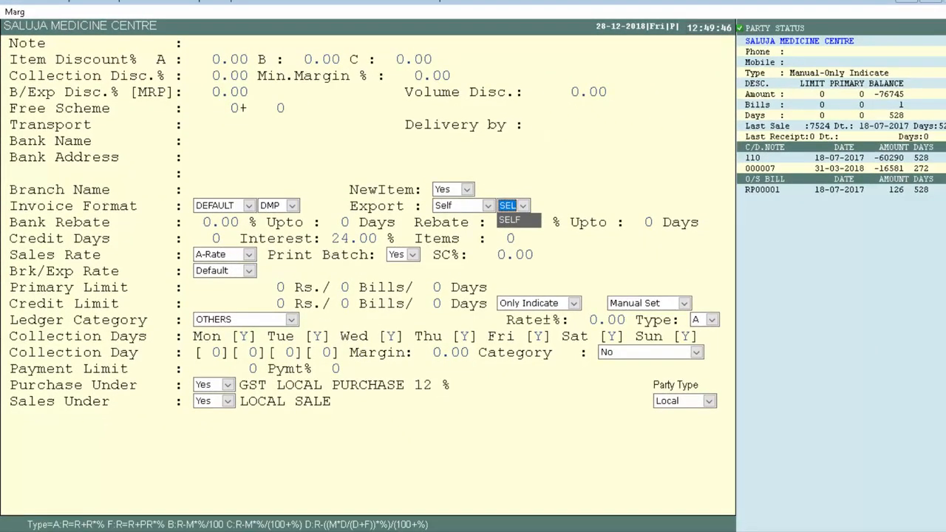
pyautogui.hotkey('ctrl', 'w')
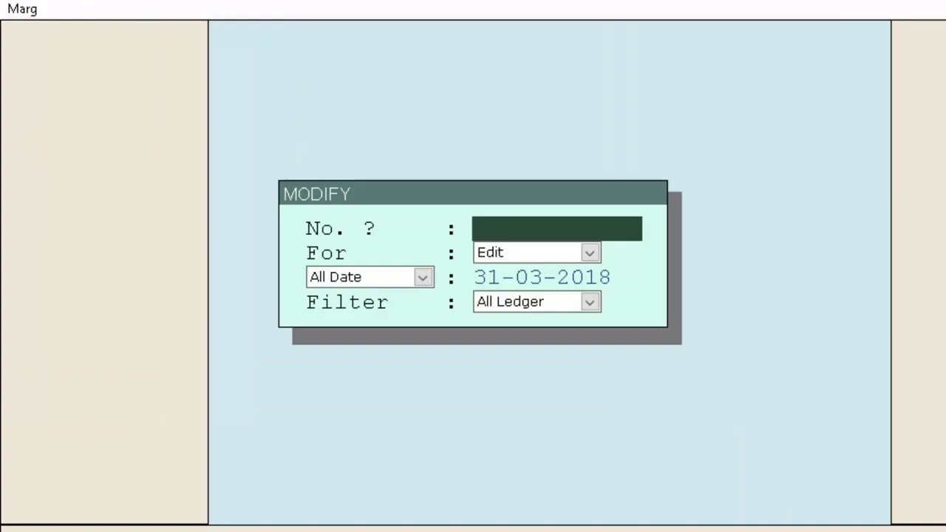
# Save a soft copy of the 18-07 SALUJA MEDICINE CENTRE sale bill to G:\MARGERP\export, and open that folder in File Explorer.
pyautogui.press('Return')
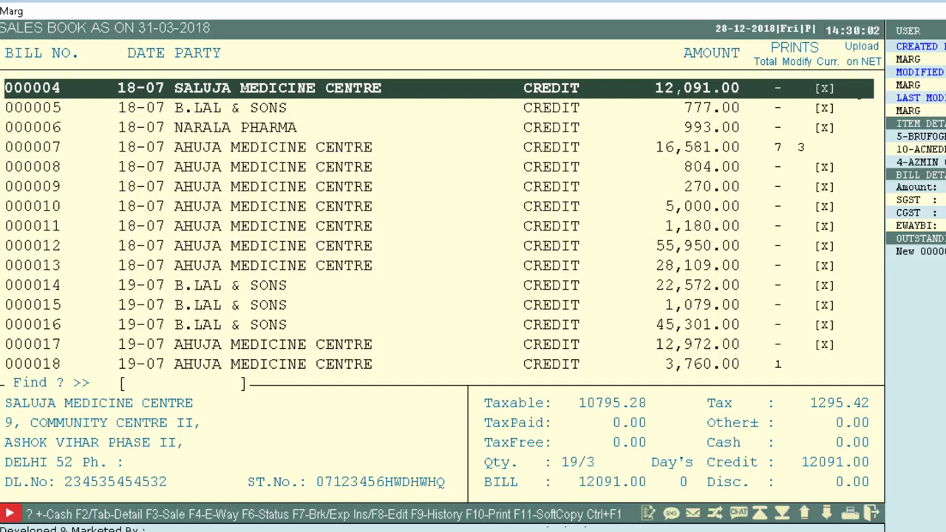
pyautogui.press('F11')
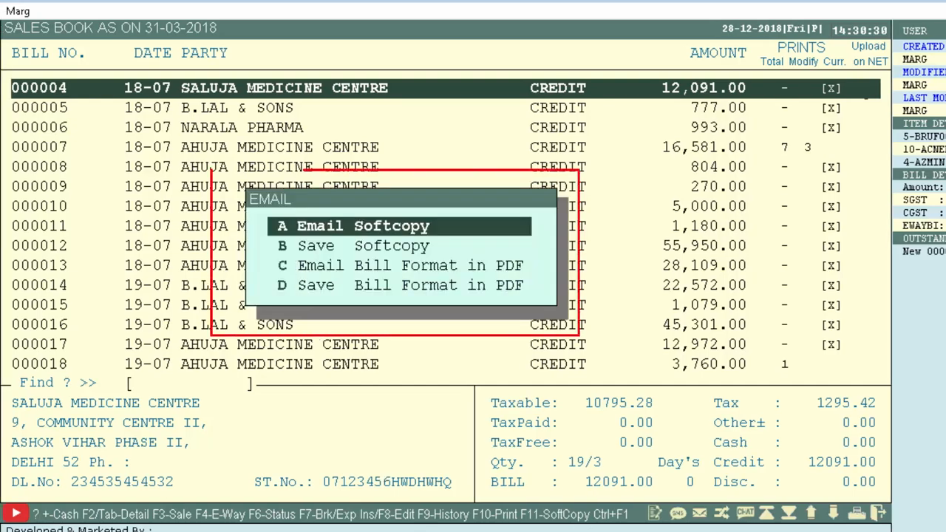
pyautogui.press('Down')
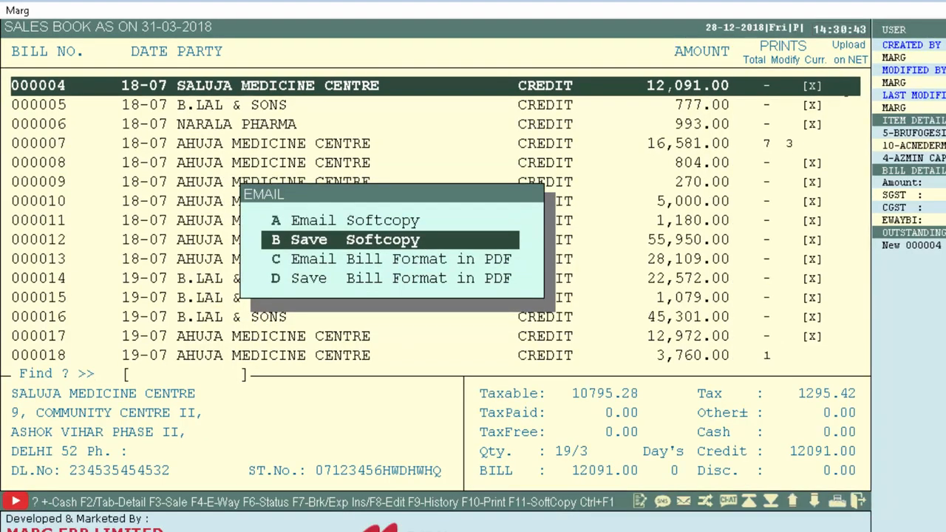
pyautogui.press('Return')
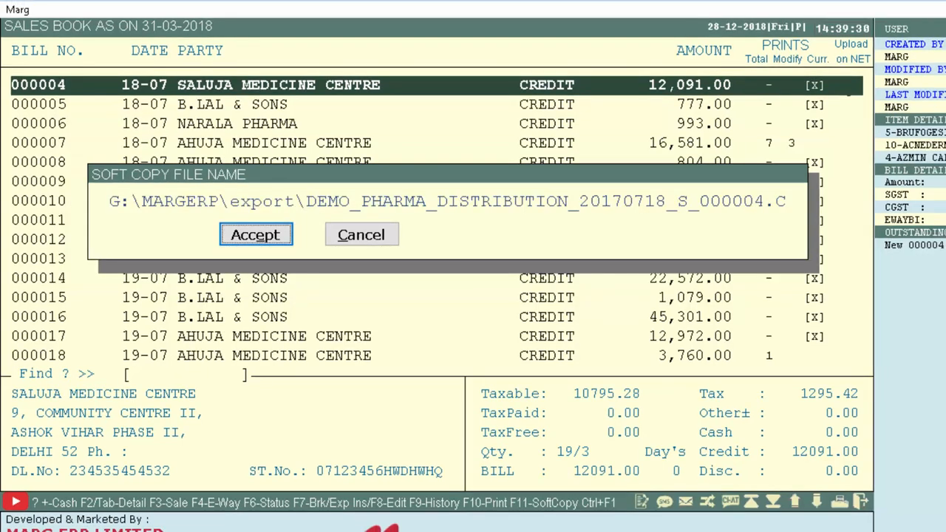
pyautogui.press('Return')
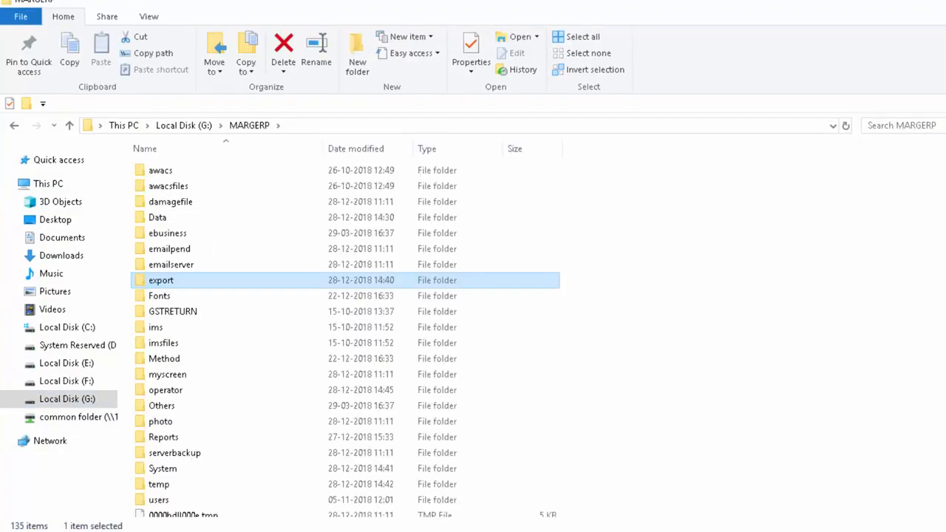
pyautogui.press('Return')
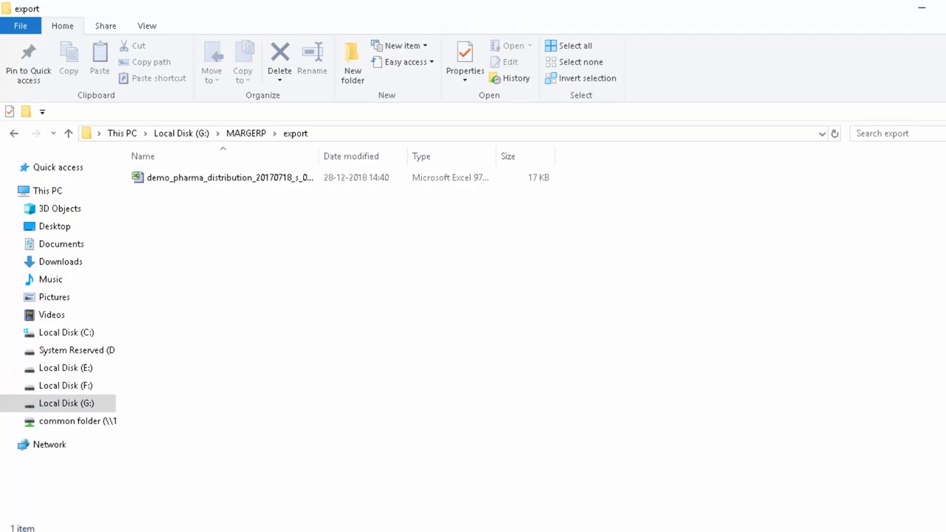